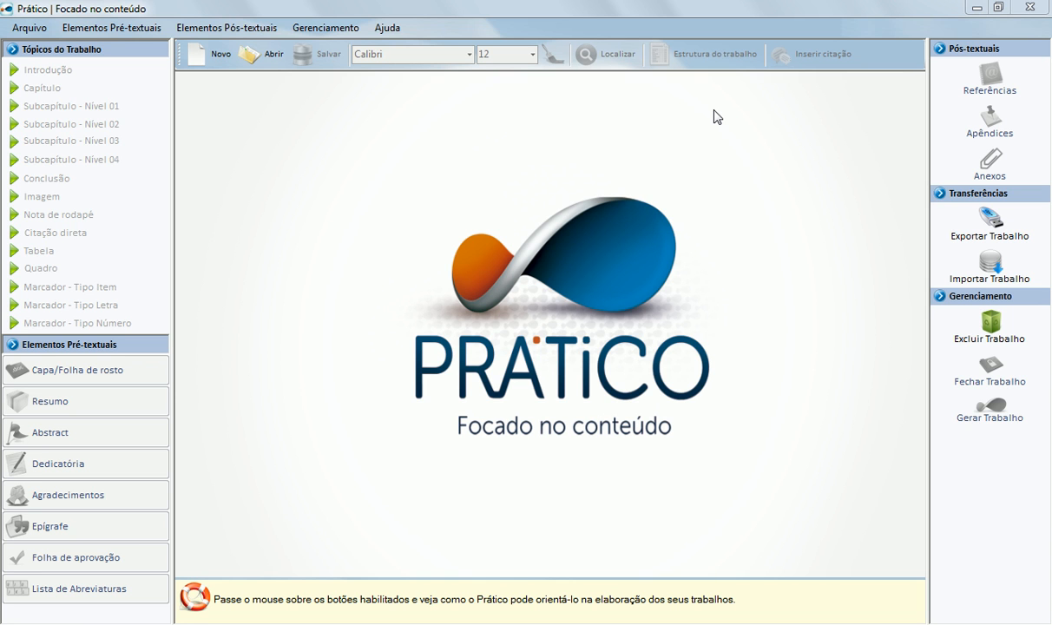
Step: Open the saved work Trabalho Danilo and bring up its Referências bibliográficas form
{"action": "left_click", "coordinate": [250, 47]}
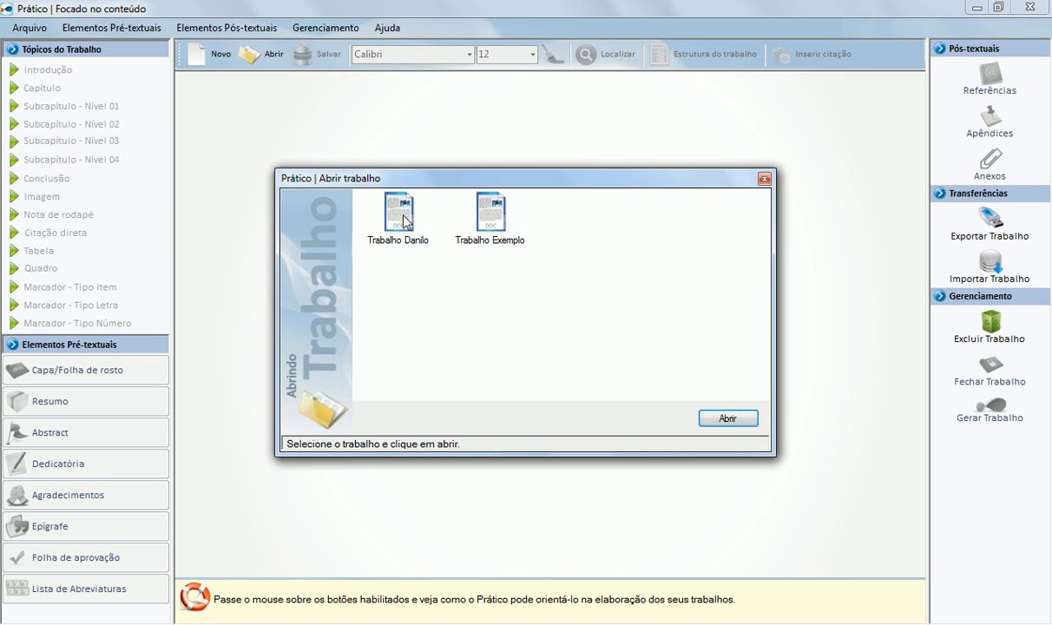
{"action": "double_click", "coordinate": [400, 216]}
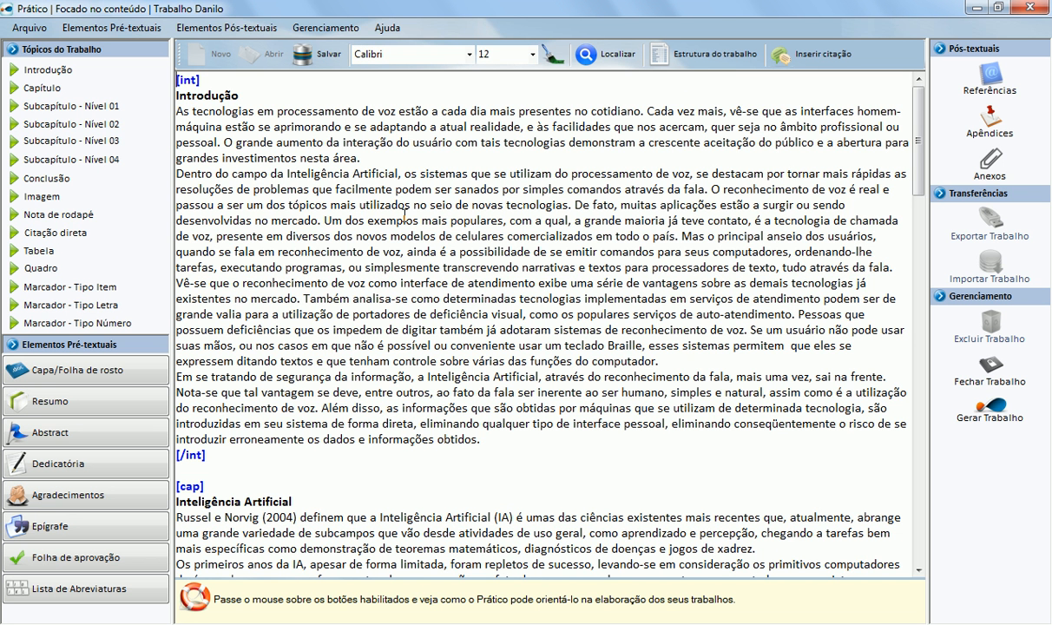
{"action": "left_click", "coordinate": [966, 93]}
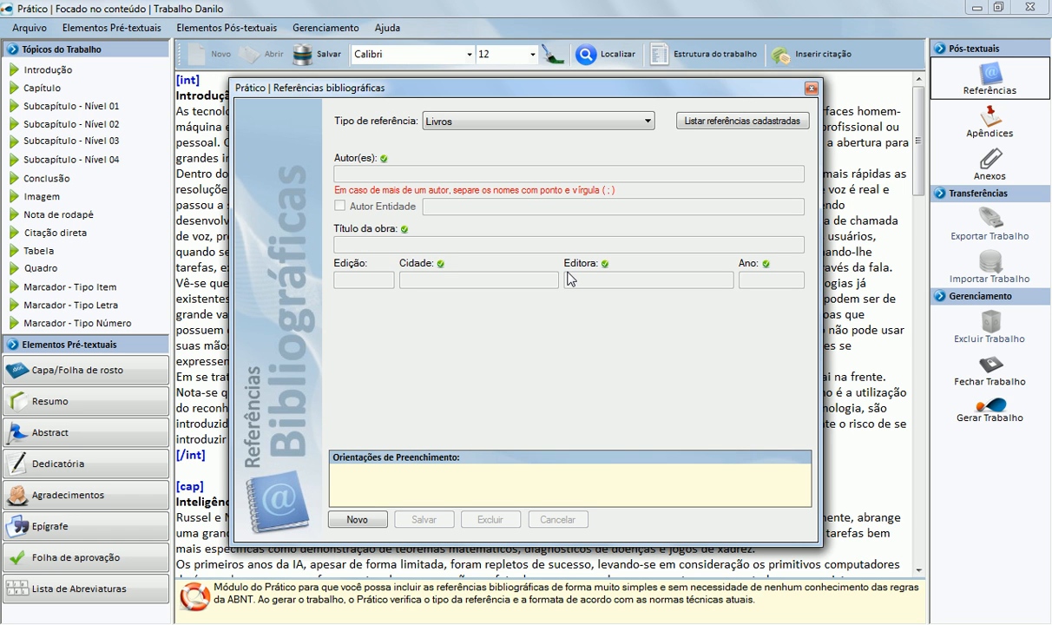
{"action": "left_click", "coordinate": [522, 124]}
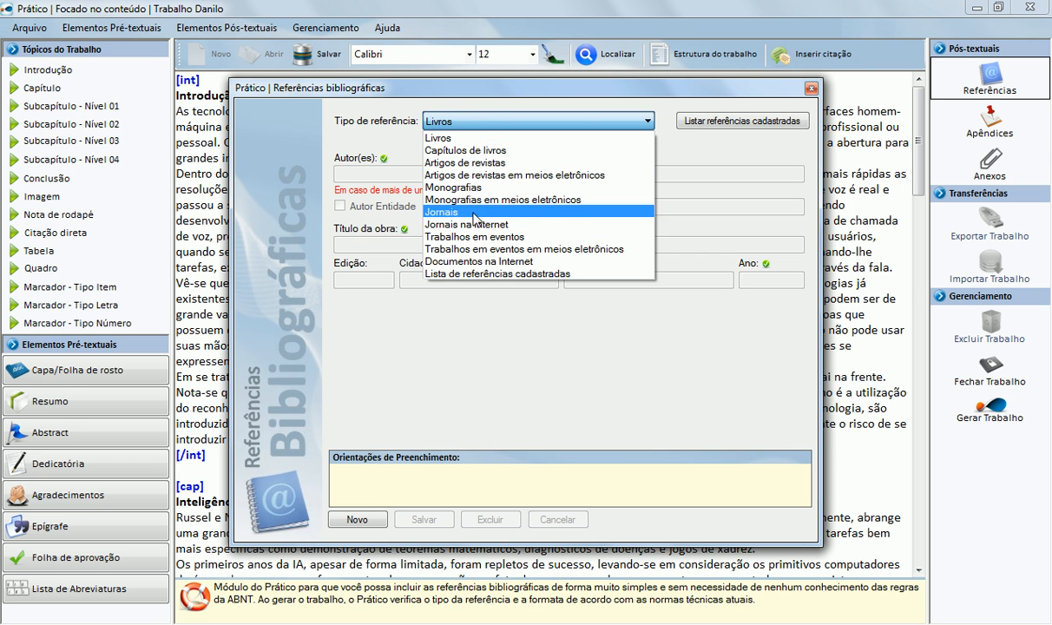
{"action": "left_click", "coordinate": [458, 136]}
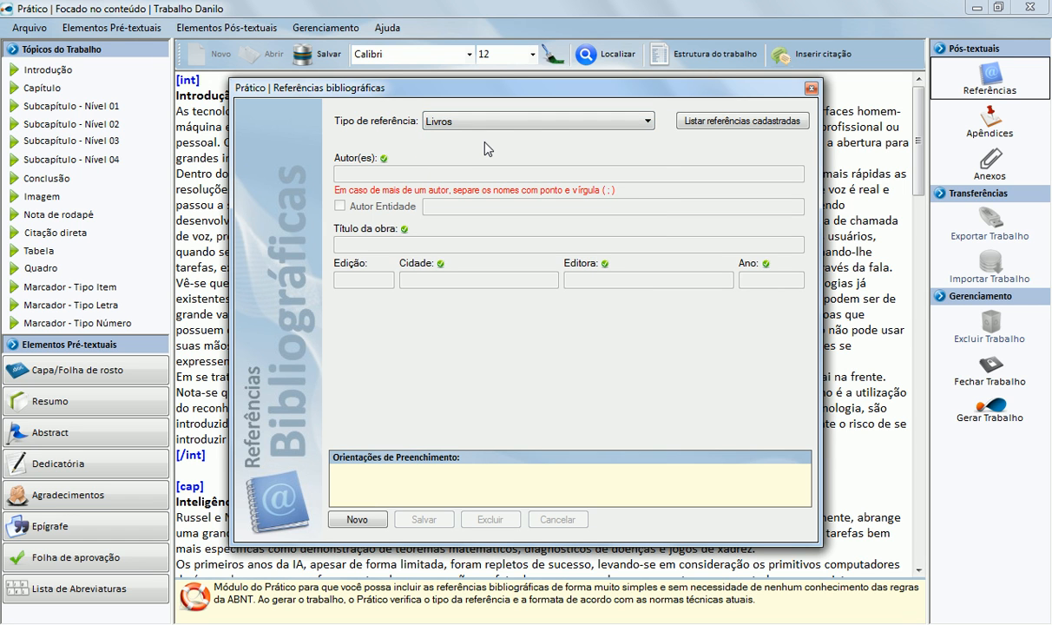
Step: Create a new Livros reference and enter the three author names in Autor(es), separated by semicolons
{"action": "left_click", "coordinate": [376, 521]}
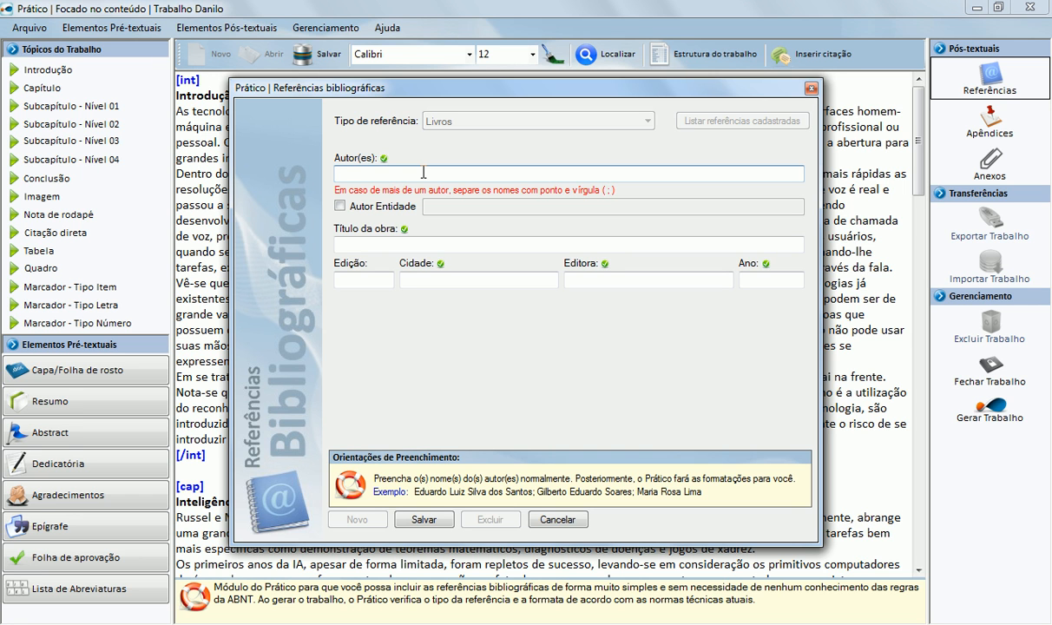
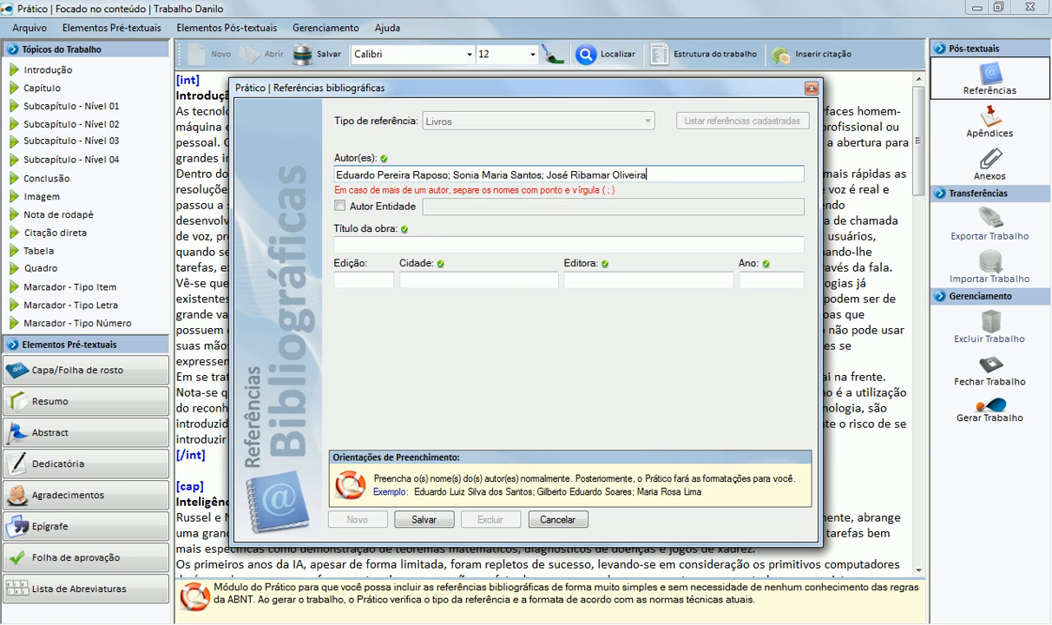
{"action": "key", "text": "Tab"}
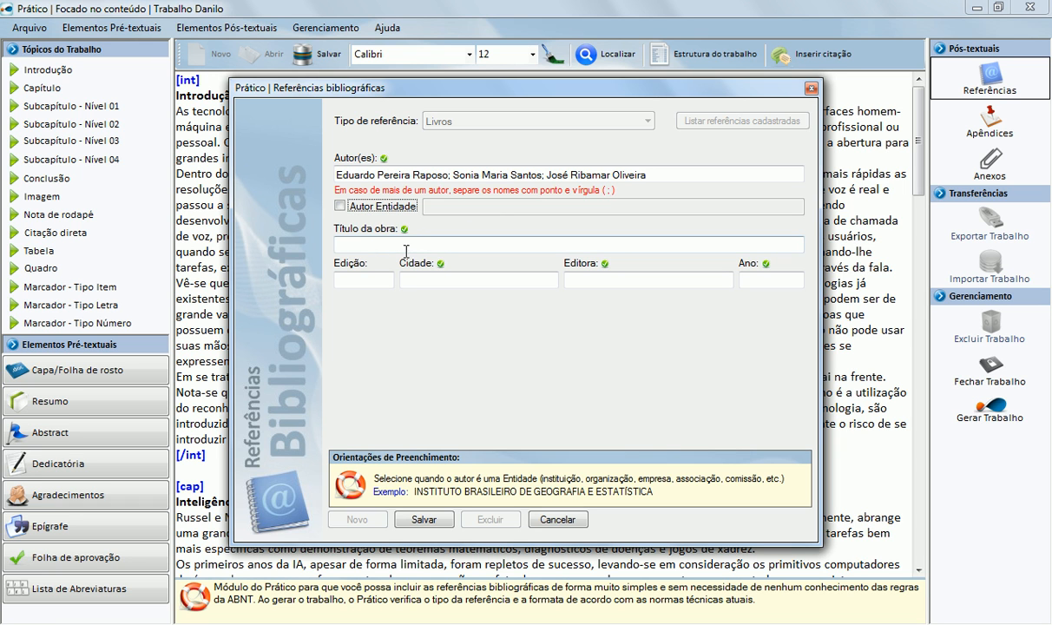
Step: Enter title 'Como trabalhar o motivacional', city São Paulo, publisher Érica and year 2010, leaving Edição blank
{"action": "left_click", "coordinate": [360, 248]}
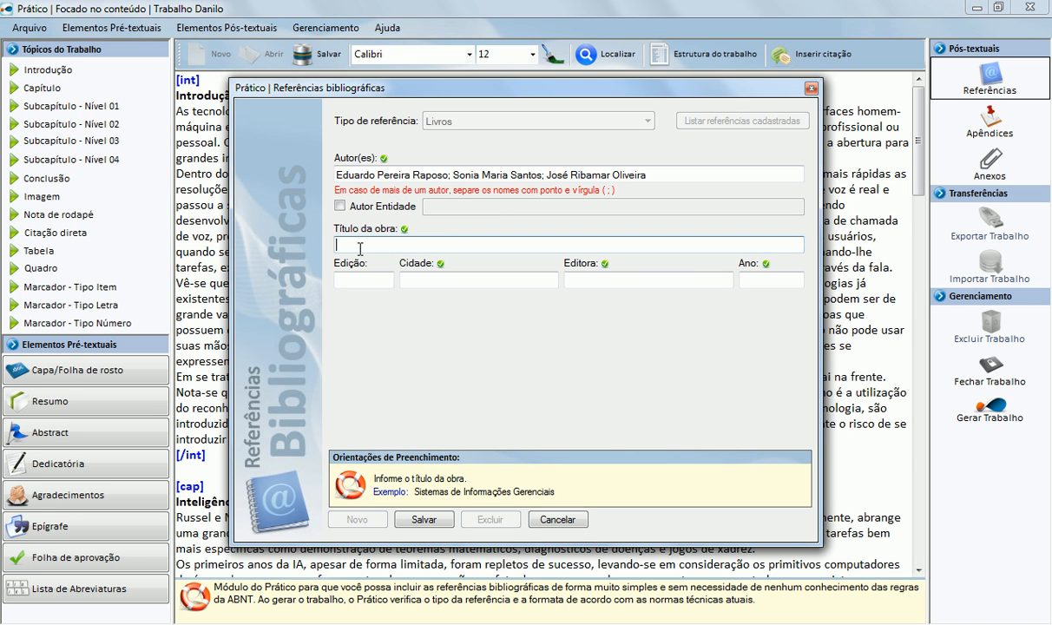
{"action": "type", "text": "Como trabalhar o motivacional"}
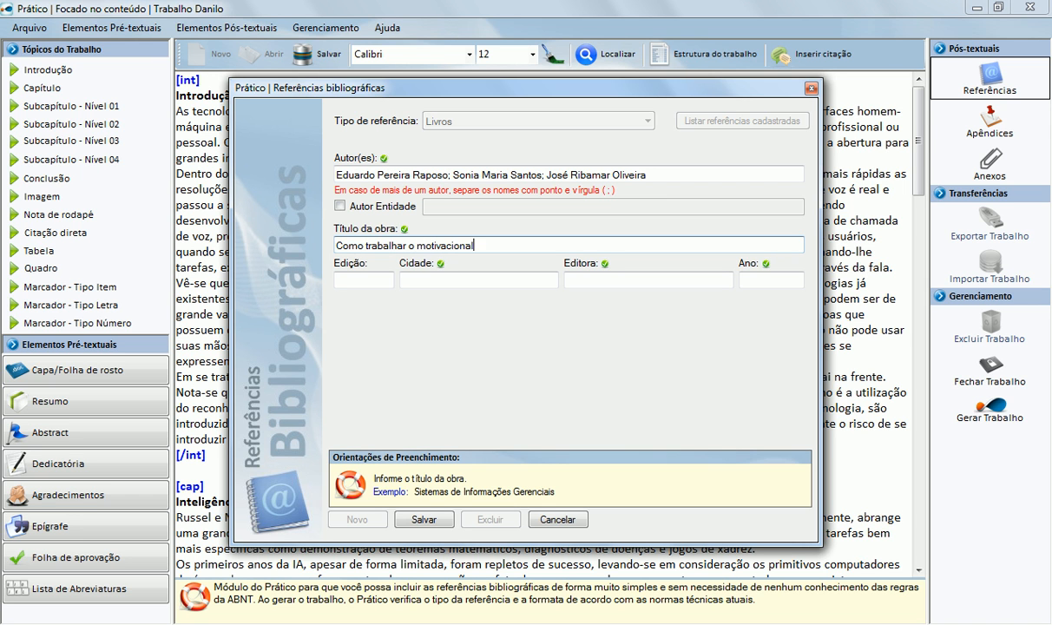
{"action": "key", "text": "Tab"}
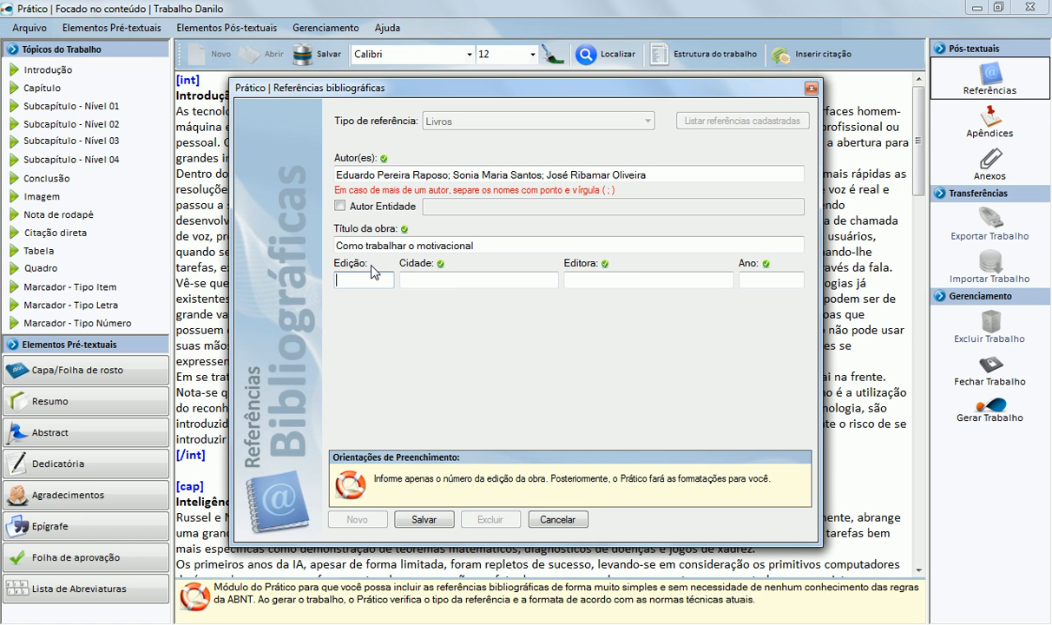
{"action": "key", "text": "Tab"}
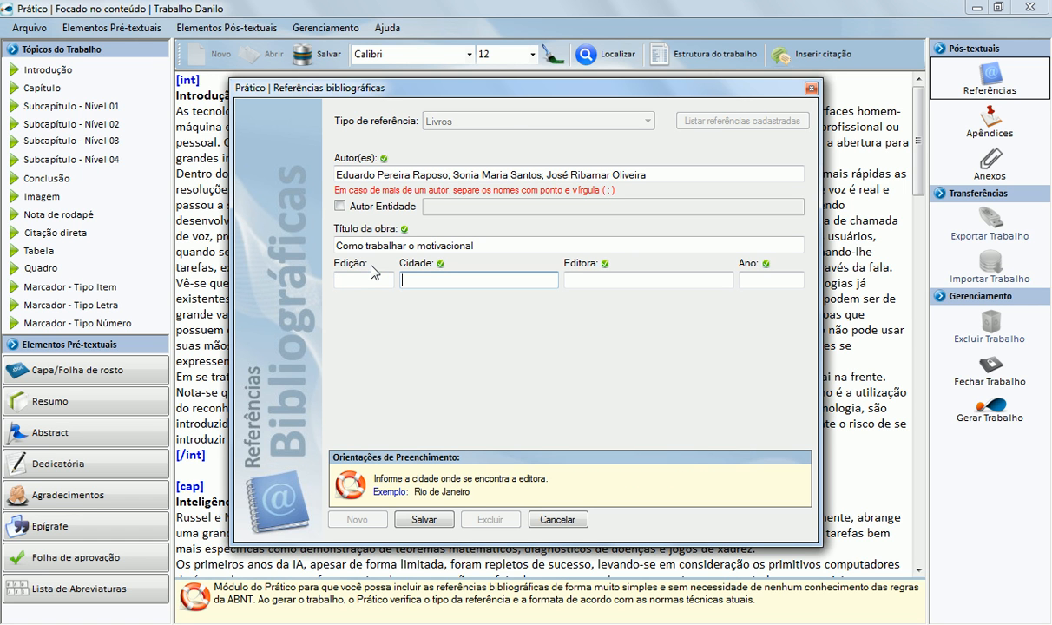
{"action": "type", "text": "São Paulo"}
{"action": "key", "text": "Tab"}
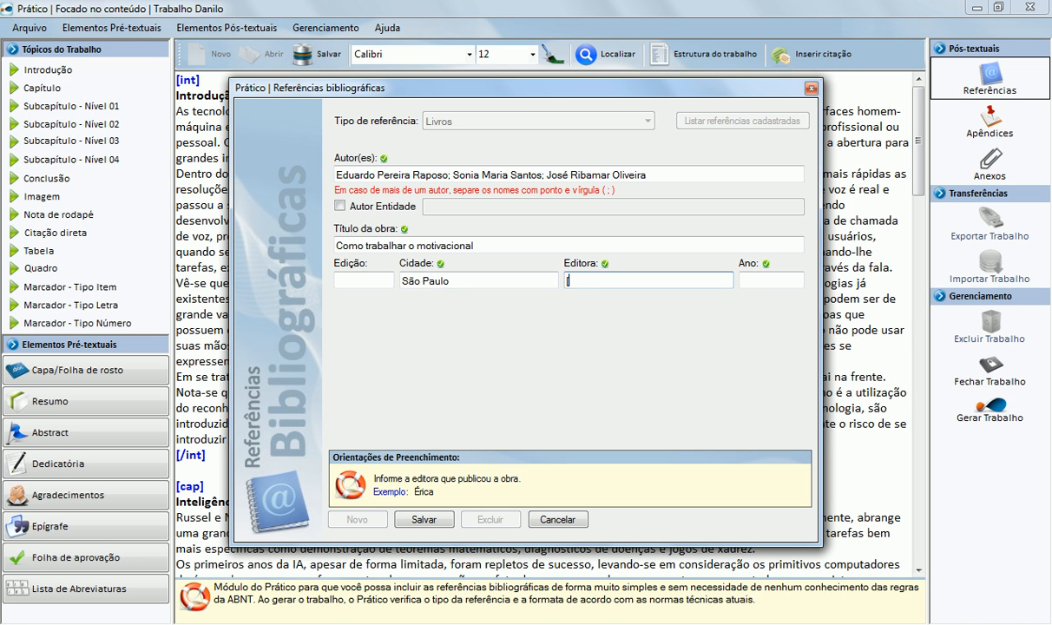
{"action": "type", "text": "Érica"}
{"action": "key", "text": "Tab"}
{"action": "type", "text": "2010"}
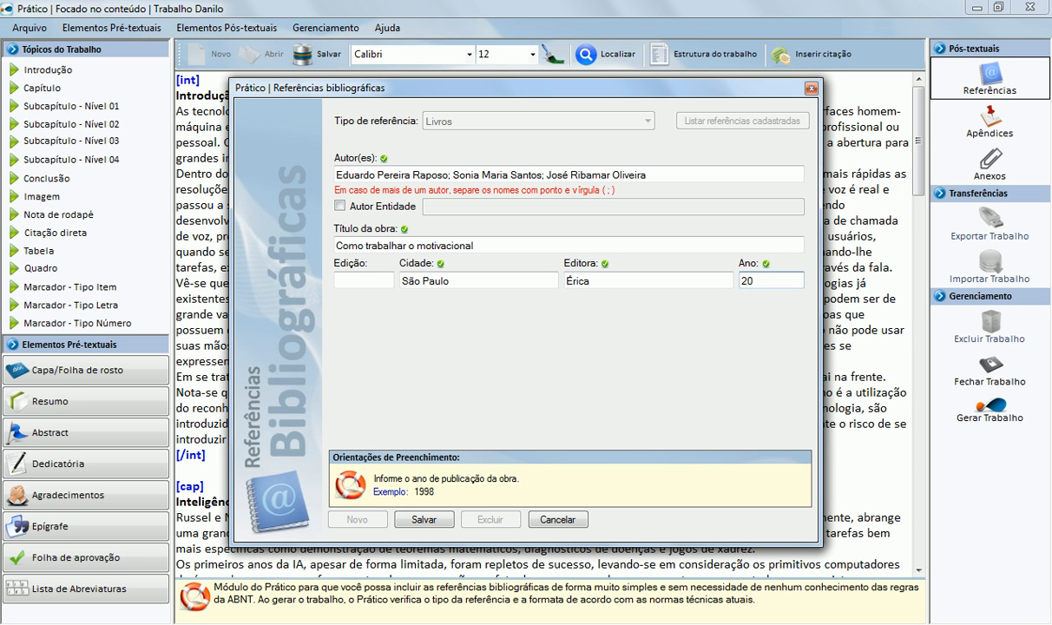
Step: Save the book reference and switch the reference type to Artigos de revistas
{"action": "left_click", "coordinate": [413, 519]}
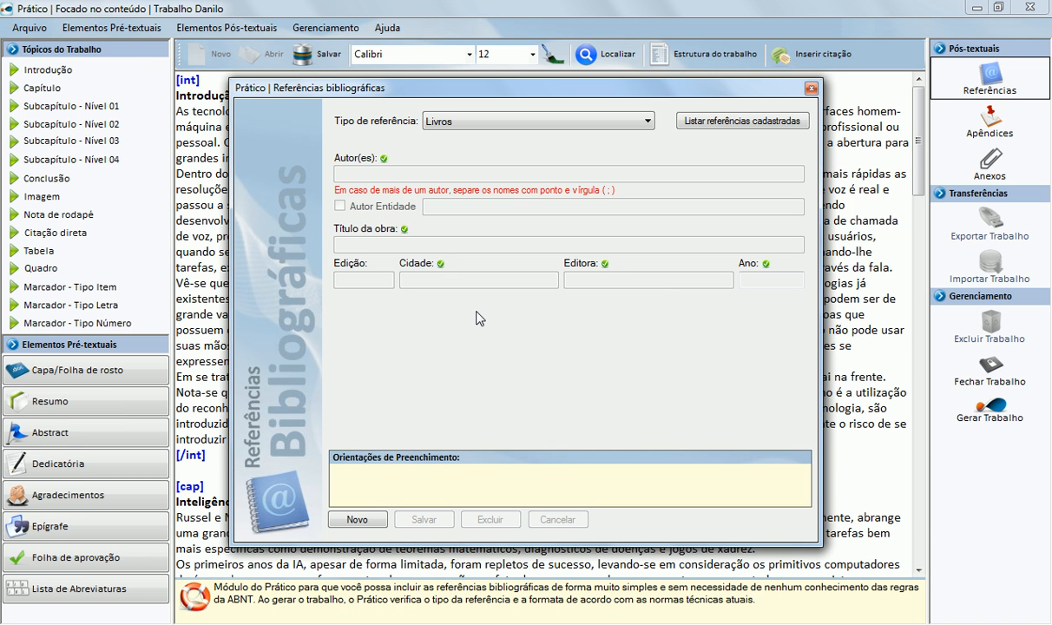
{"action": "left_click", "coordinate": [571, 130]}
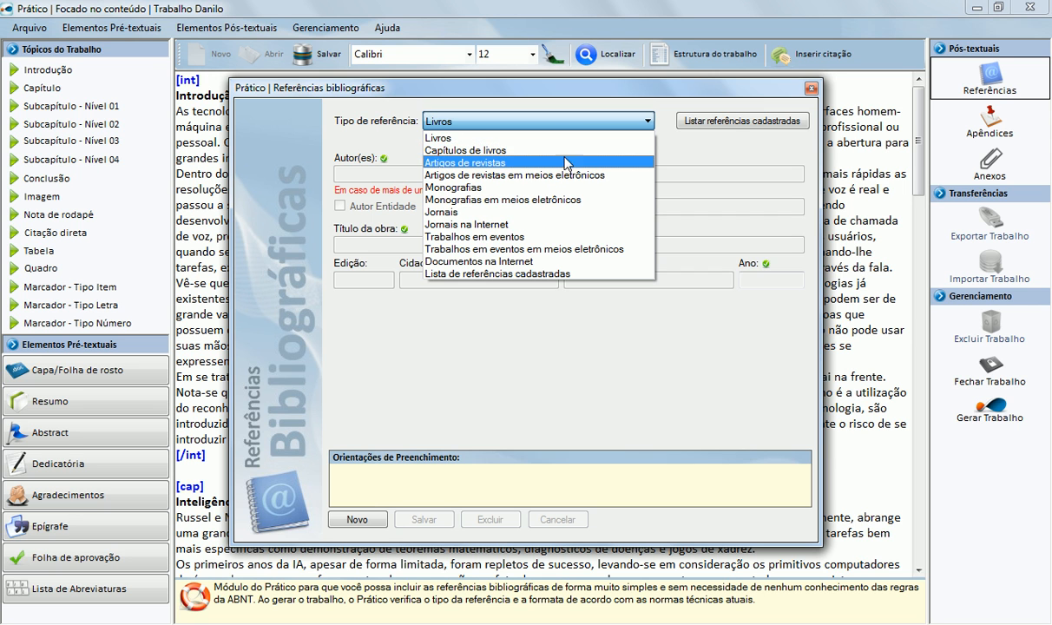
{"action": "left_click", "coordinate": [563, 150]}
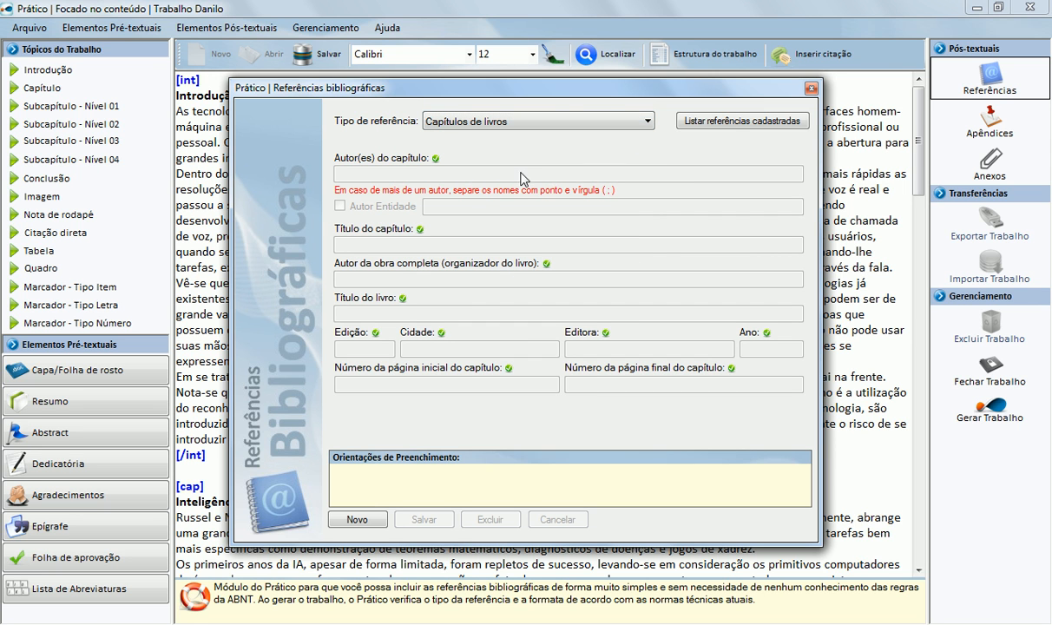
{"action": "left_click", "coordinate": [553, 122]}
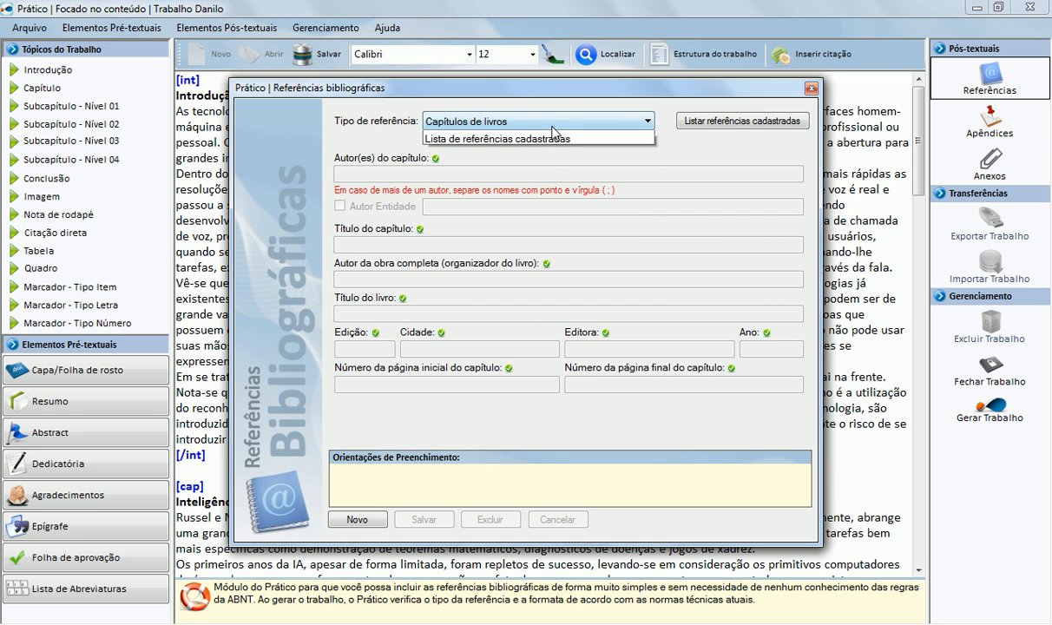
{"action": "left_click", "coordinate": [541, 165]}
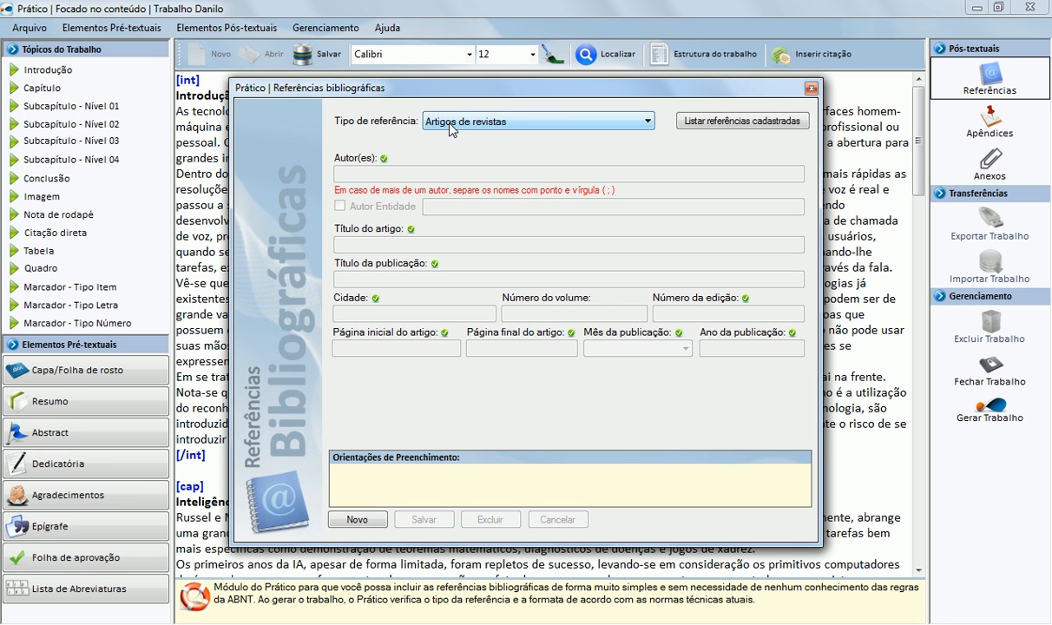
Step: Start a new article reference with organization author AVALON SISTEMAS, title 'Teste de Software', publication SQL Magazine
{"action": "left_click", "coordinate": [357, 519]}
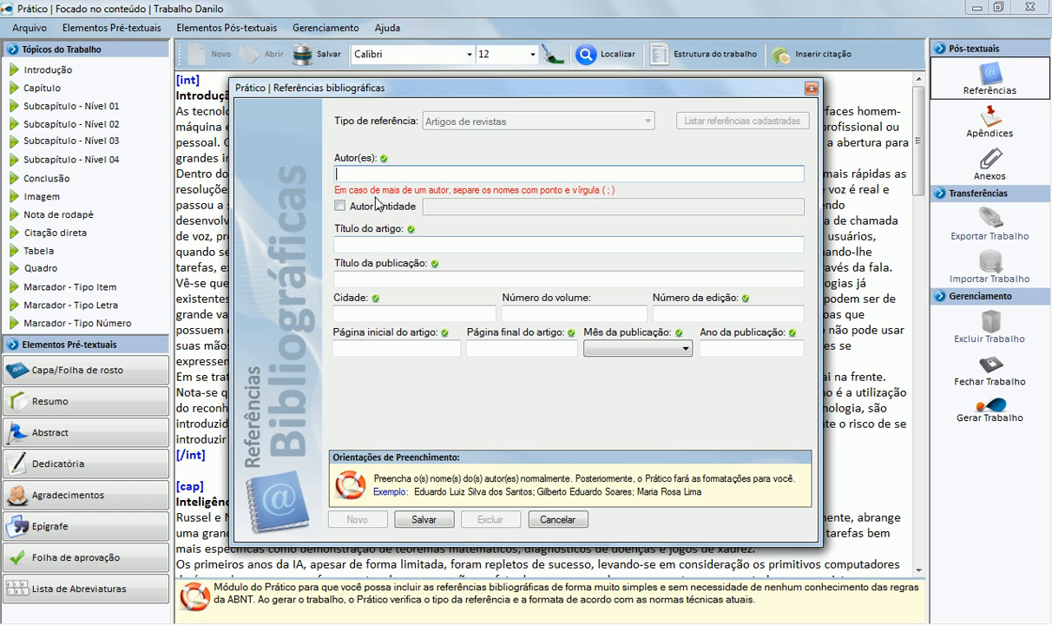
{"action": "left_click", "coordinate": [341, 208]}
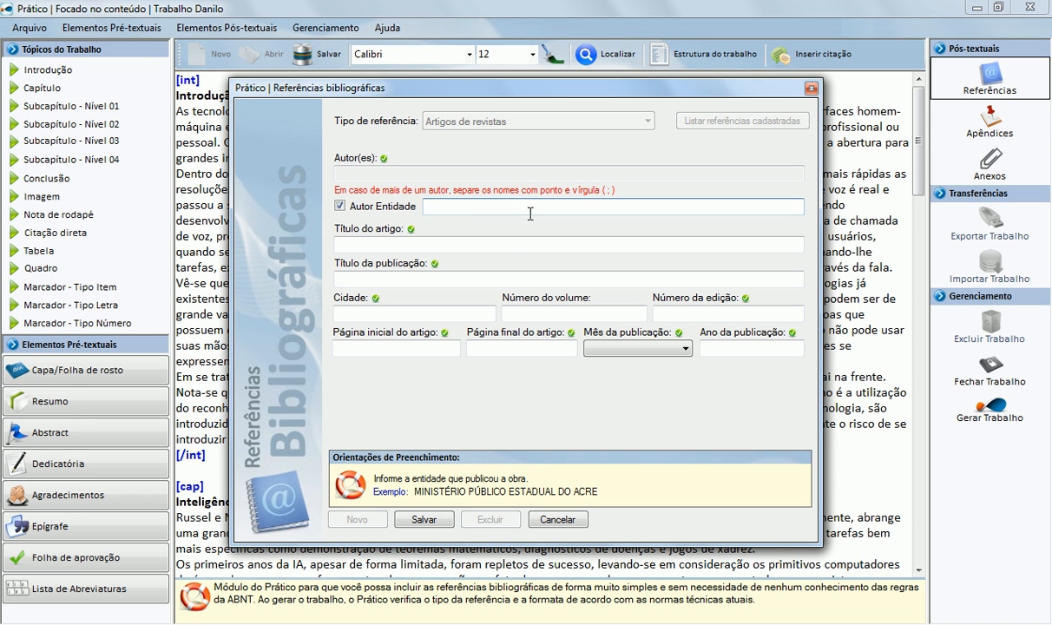
{"action": "type", "text": "AVALON SISTEMAS"}
{"action": "key", "text": "Tab"}
{"action": "type", "text": "Teste de Software"}
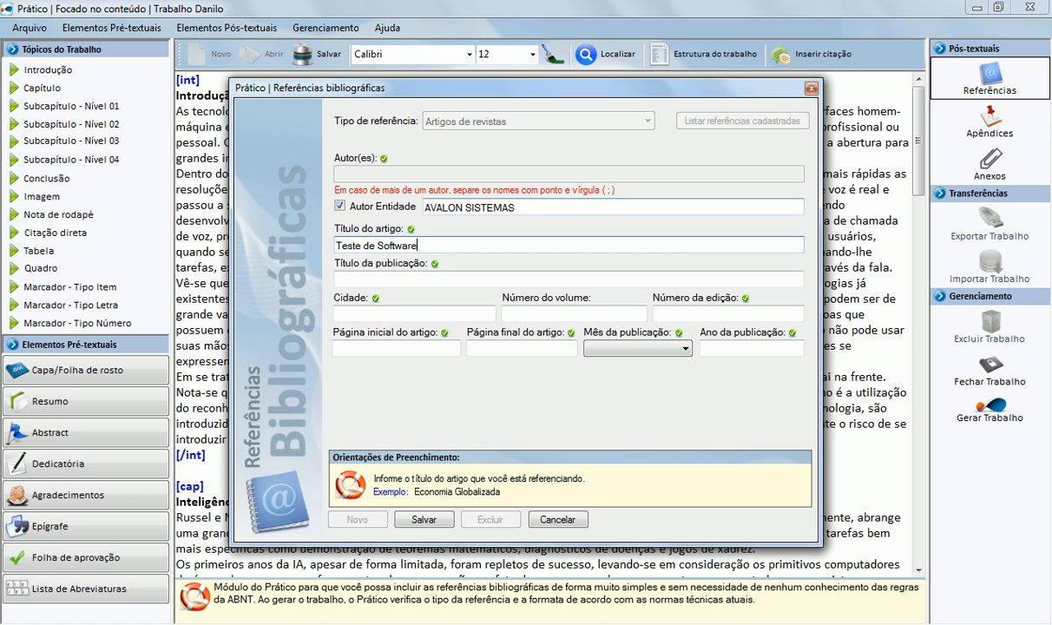
{"action": "key", "text": "Tab"}
{"action": "type", "text": "SQL Magazine"}
{"action": "key", "text": "Tab"}
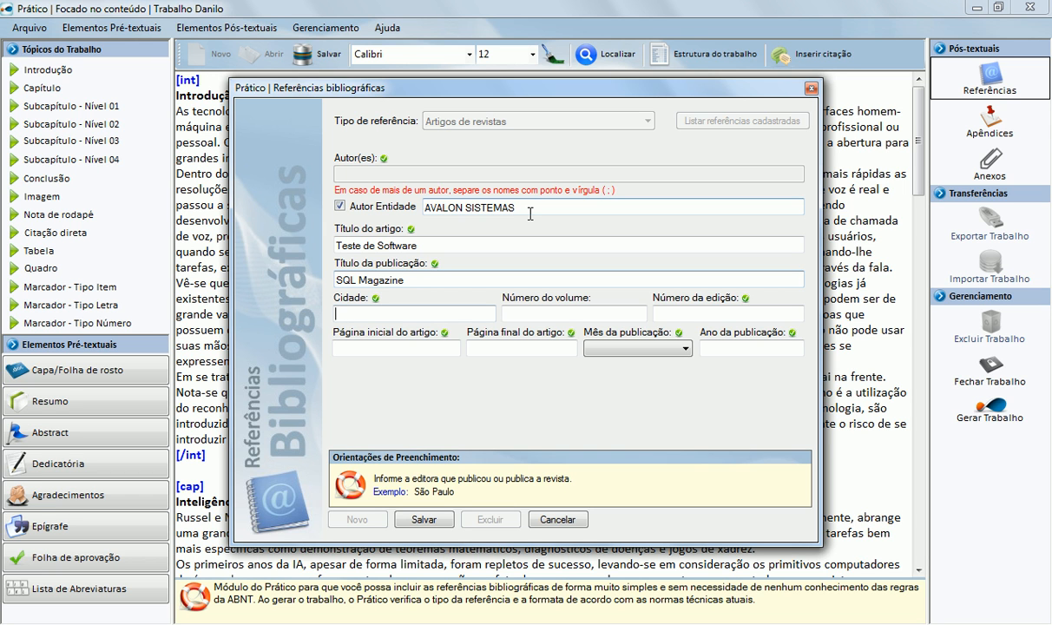
Step: Enter city São Paulo and edition number 4, leaving the volume blank
{"action": "type", "text": "São"}
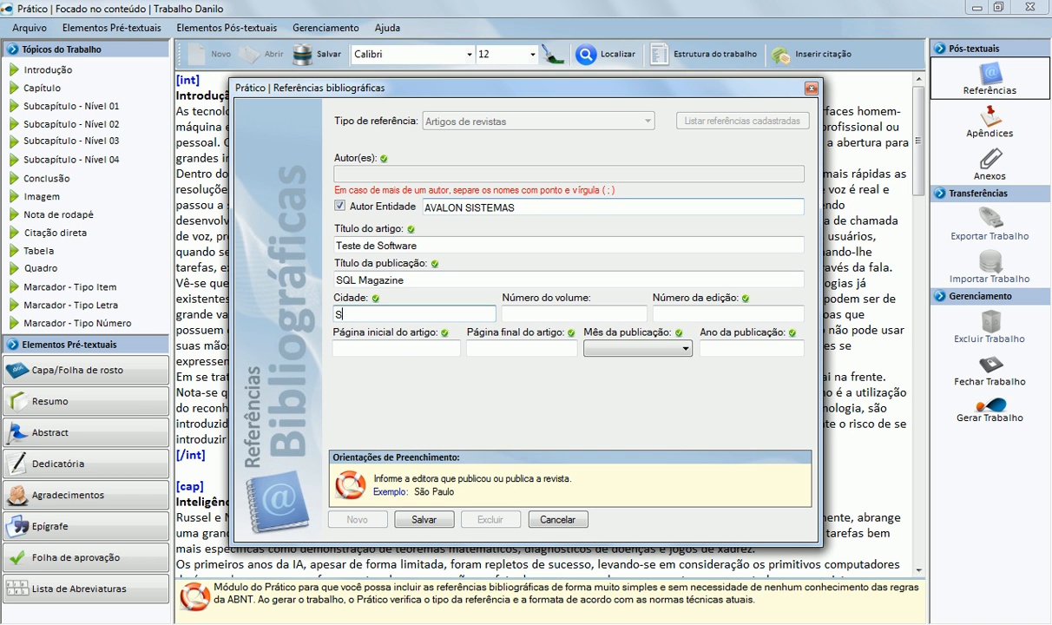
{"action": "key", "text": "BackSpace"}
{"action": "key", "text": "BackSpace"}
{"action": "type", "text": "õa P"}
{"action": "key", "text": "BackSpace"}
{"action": "key", "text": "BackSpace"}
{"action": "key", "text": "BackSpace"}
{"action": "key", "text": "BackSpace"}
{"action": "type", "text": "ão Paulo"}
{"action": "key", "text": "Tab"}
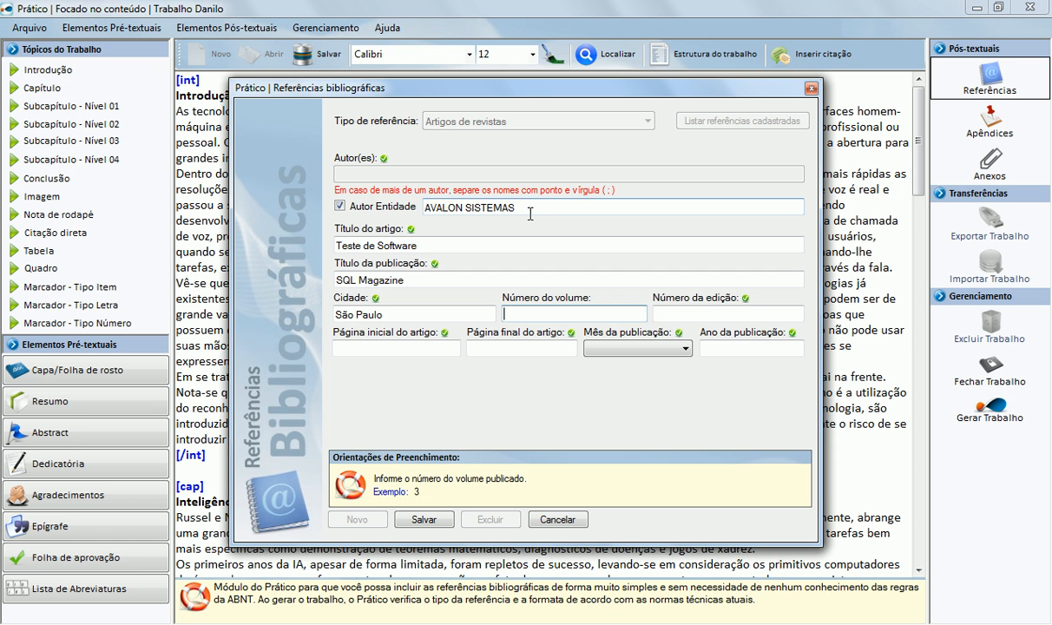
{"action": "key", "text": "Tab"}
{"action": "type", "text": "4"}
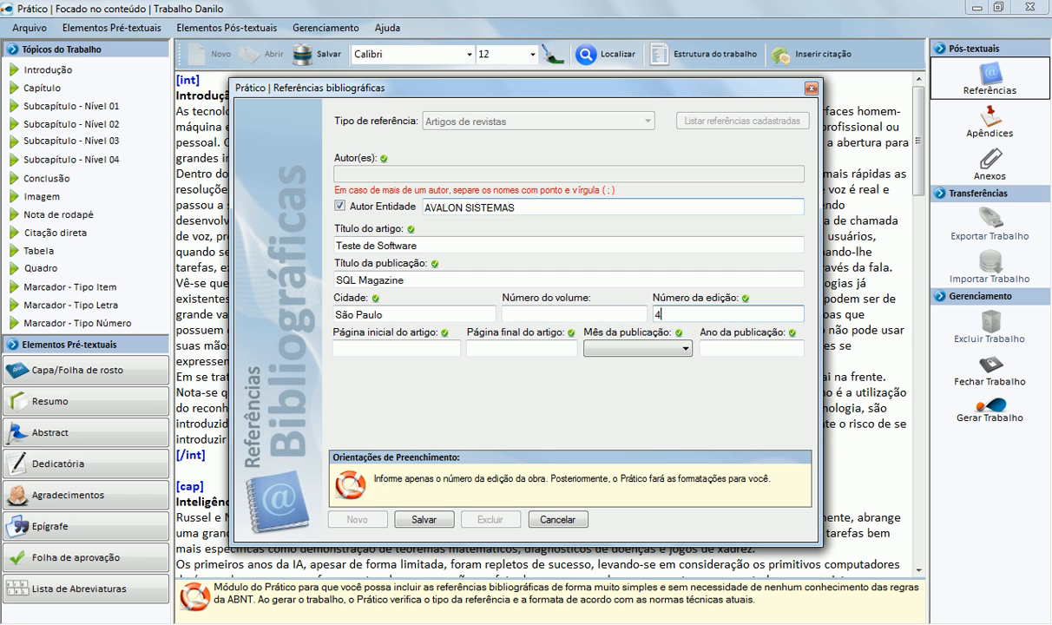
{"action": "key", "text": "Tab"}
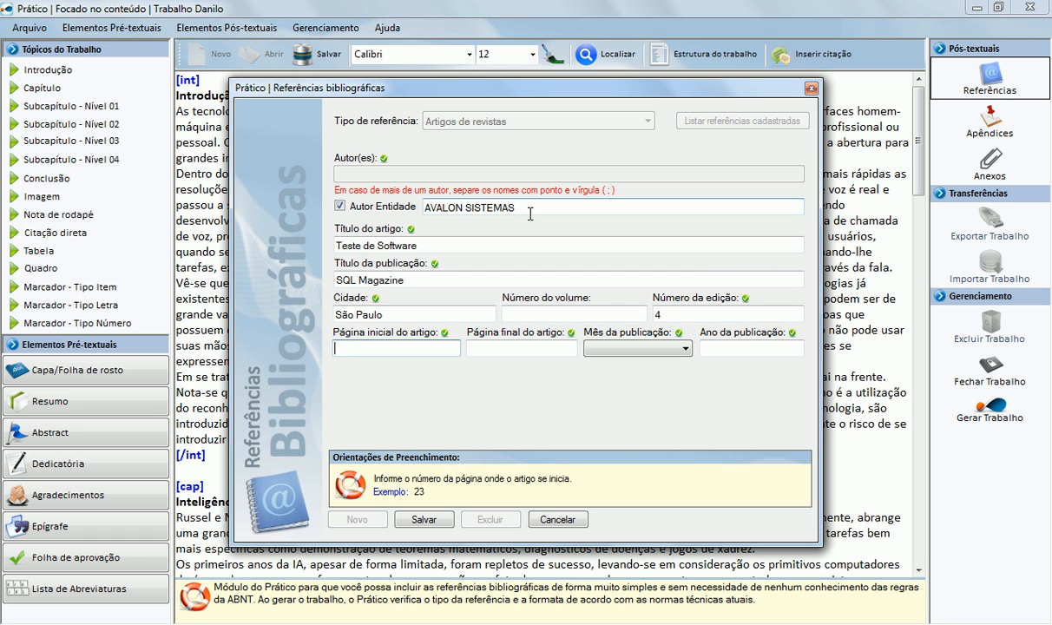
Step: Set the article pages to 20–24 and the publication date to Outubro 2010
{"action": "type", "text": "20"}
{"action": "key", "text": "Tab"}
{"action": "type", "text": "24"}
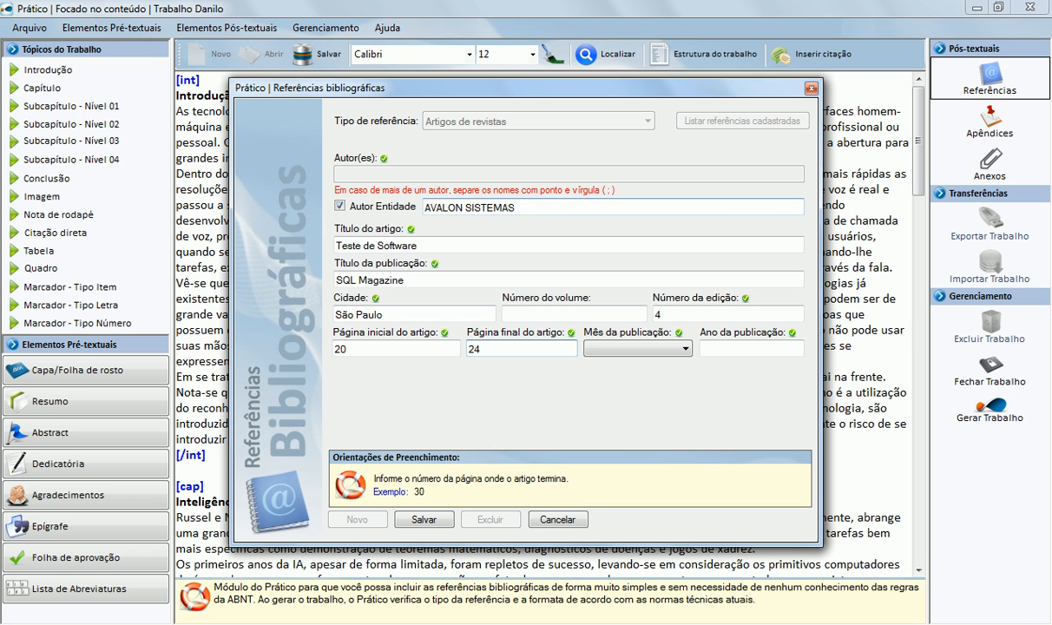
{"action": "key", "text": "Tab"}
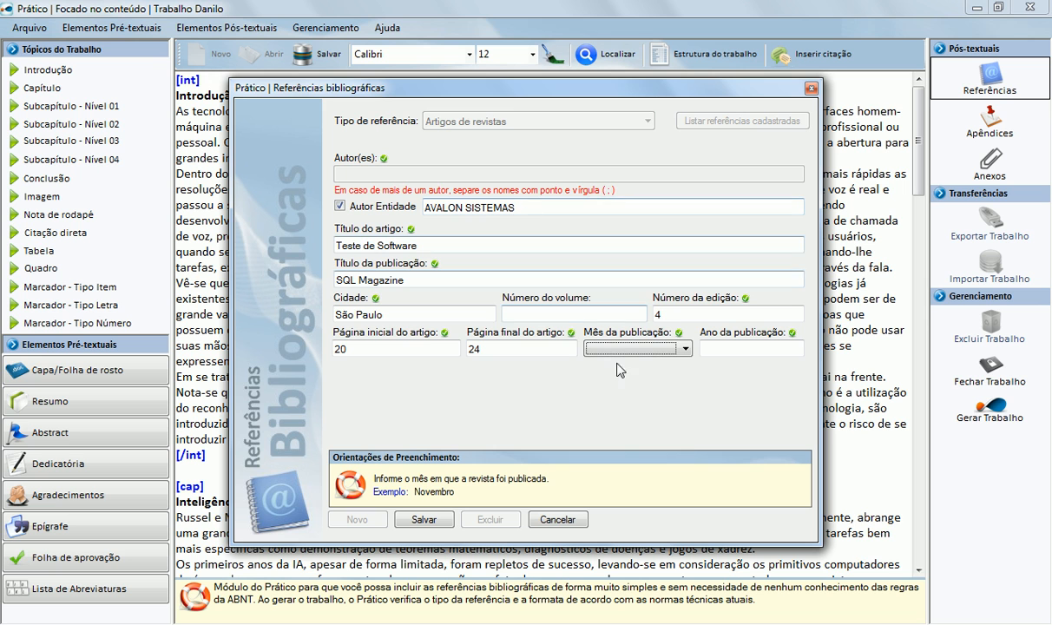
{"action": "left_click", "coordinate": [599, 348]}
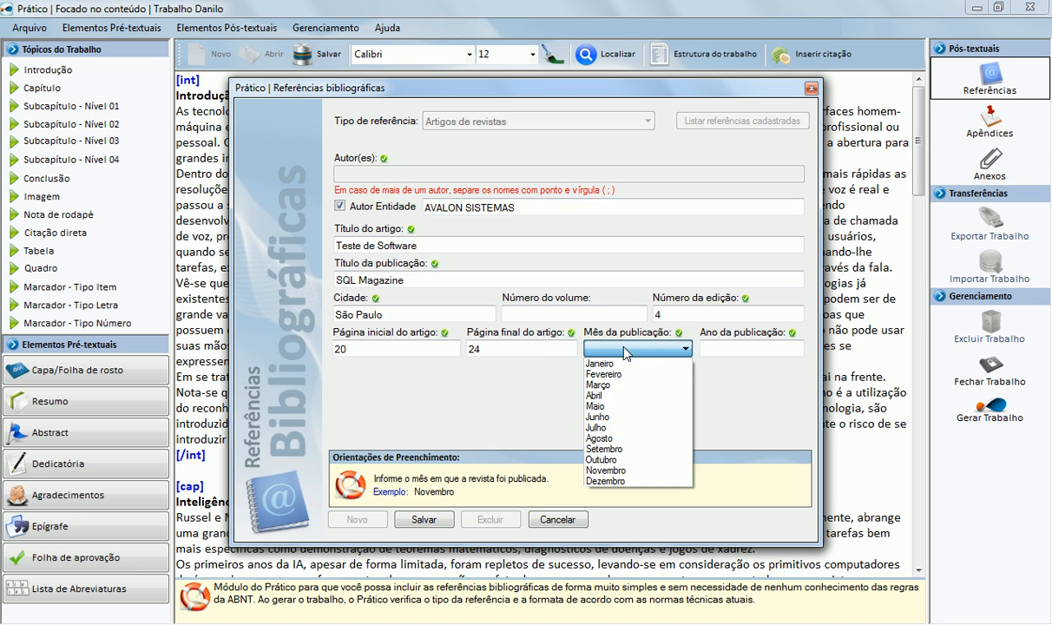
{"action": "left_click", "coordinate": [606, 459]}
{"action": "left_click", "coordinate": [711, 349]}
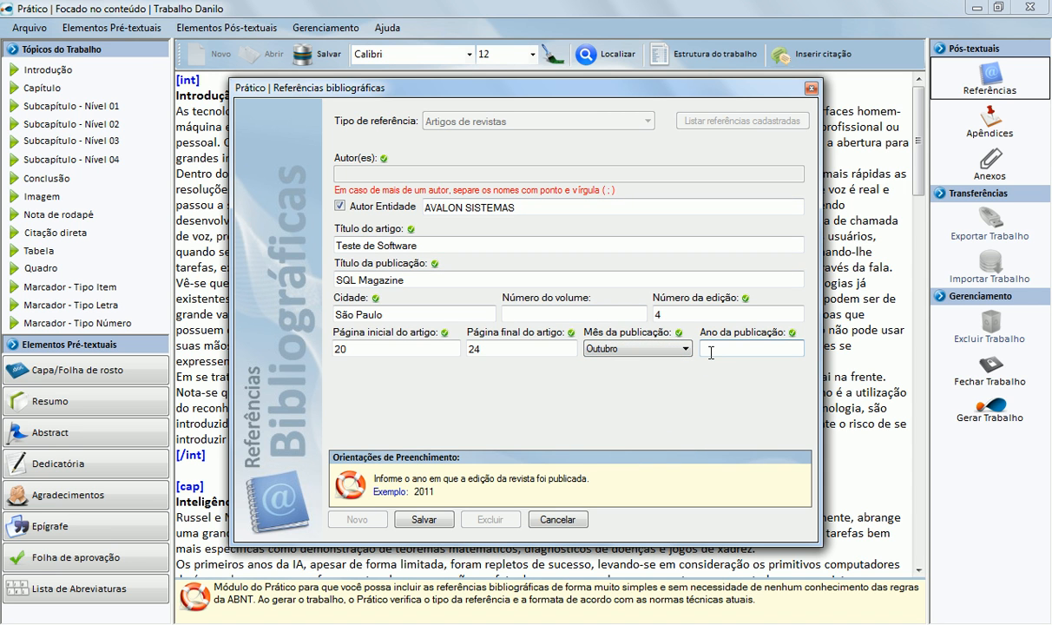
{"action": "type", "text": "2010"}
Step: Save the SQL Magazine article, then list registered references and select the book and article entries in turn
{"action": "left_click", "coordinate": [414, 520]}
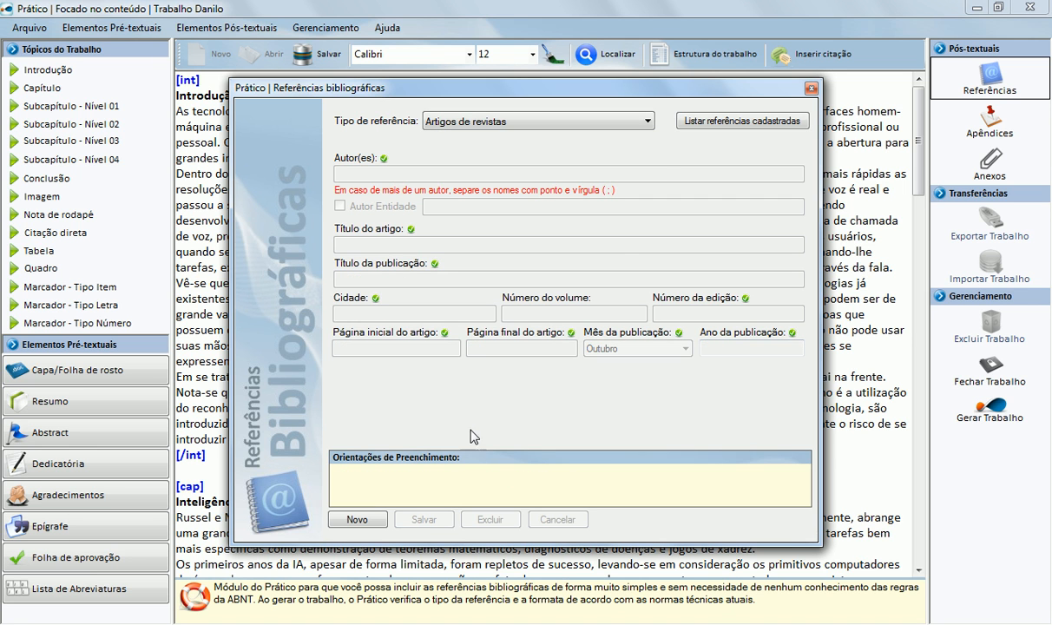
{"action": "left_click", "coordinate": [691, 123]}
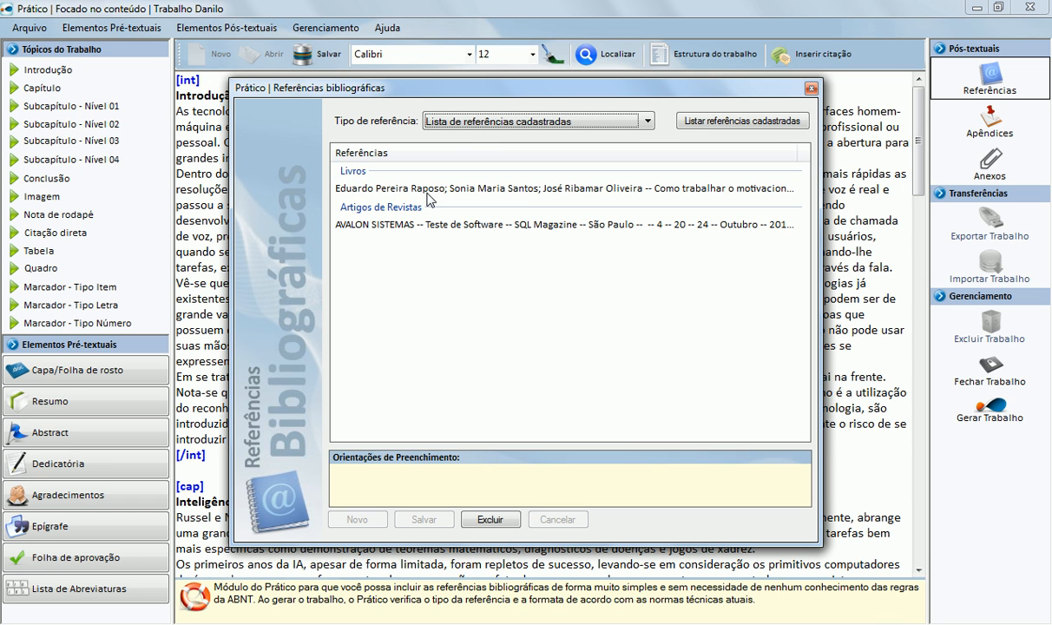
{"action": "left_click", "coordinate": [382, 185]}
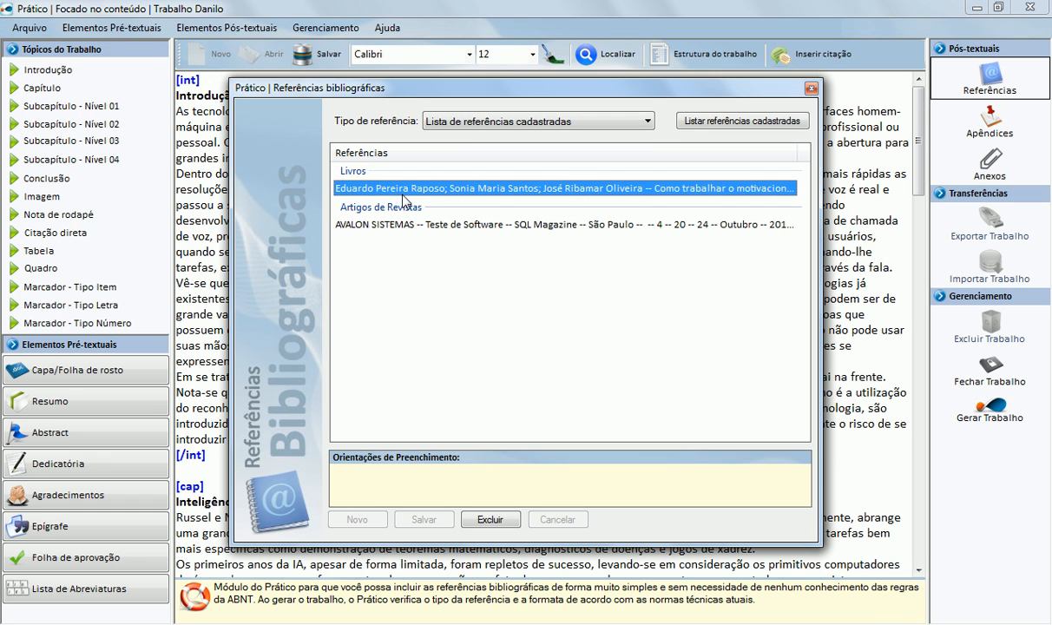
{"action": "left_click", "coordinate": [399, 224]}
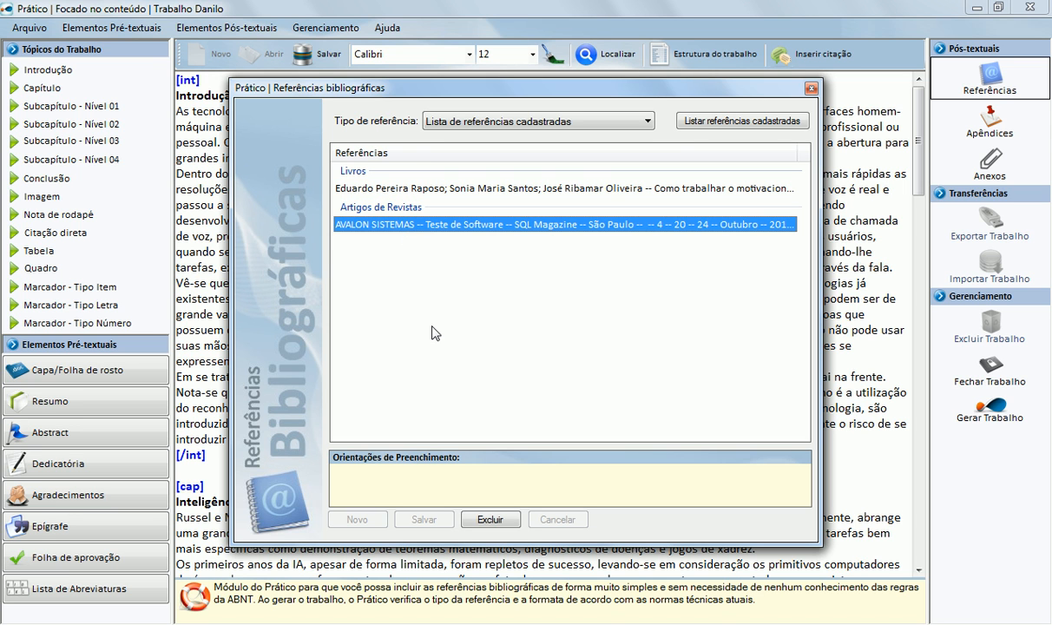
{"action": "left_click", "coordinate": [434, 191]}
{"action": "left_click", "coordinate": [410, 224]}
{"action": "left_click", "coordinate": [430, 193]}
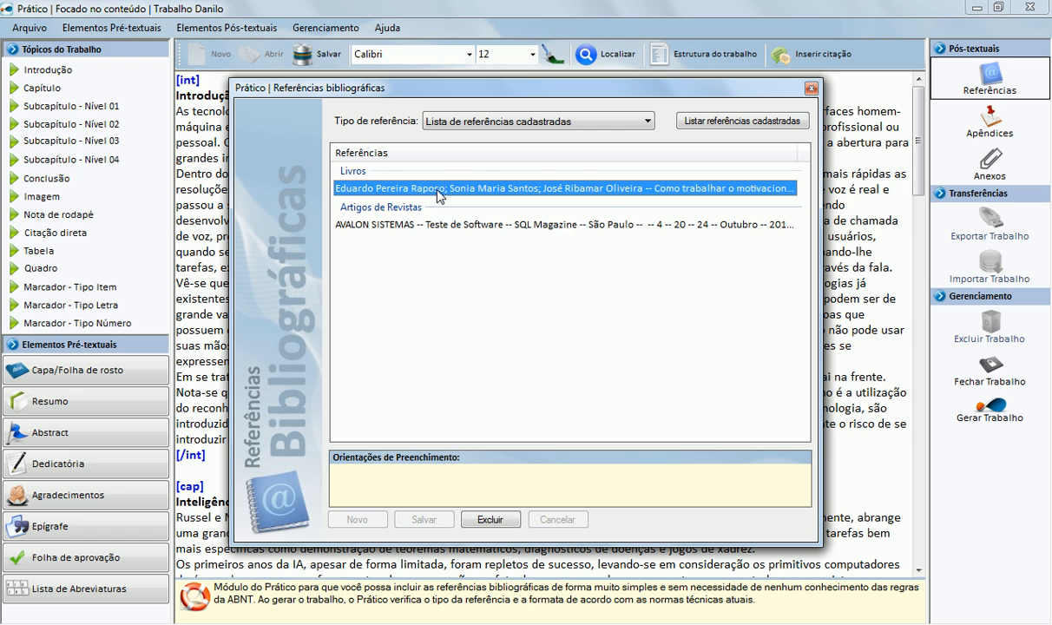
Step: Change the book reference's year to 2011, save it, and return to the registered-references list
{"action": "double_click", "coordinate": [439, 193]}
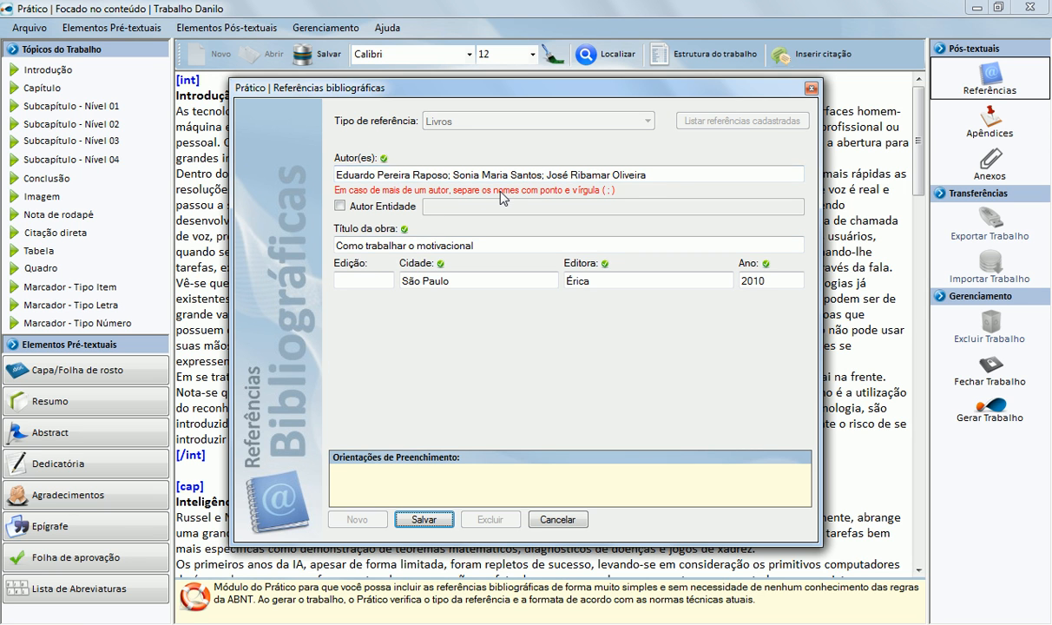
{"action": "left_click", "coordinate": [483, 175]}
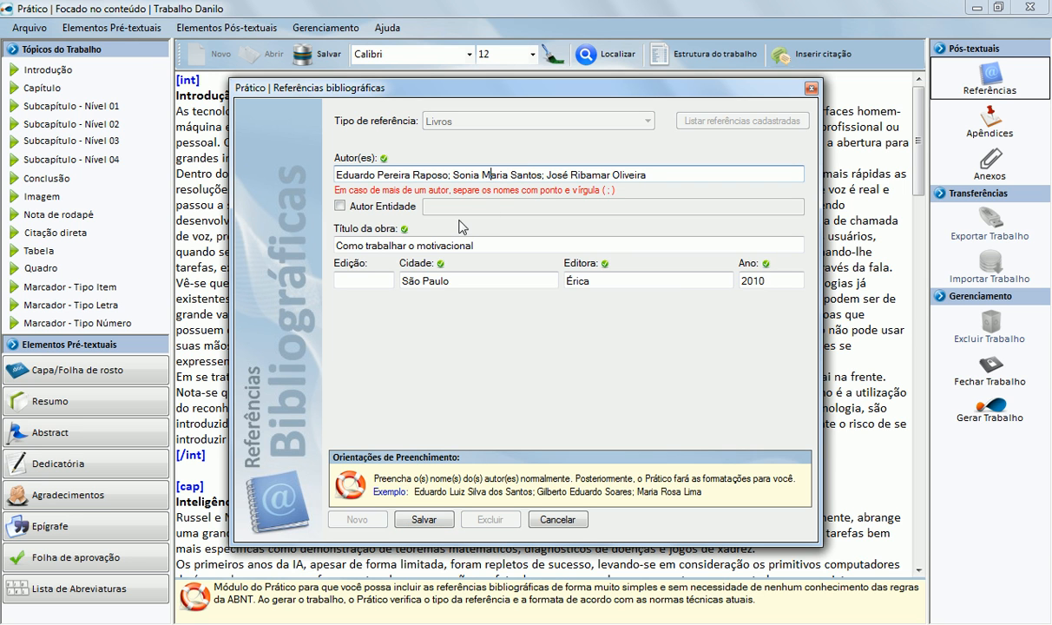
{"action": "left_click", "coordinate": [776, 286]}
{"action": "key", "text": "BackSpace"}
{"action": "type", "text": "1"}
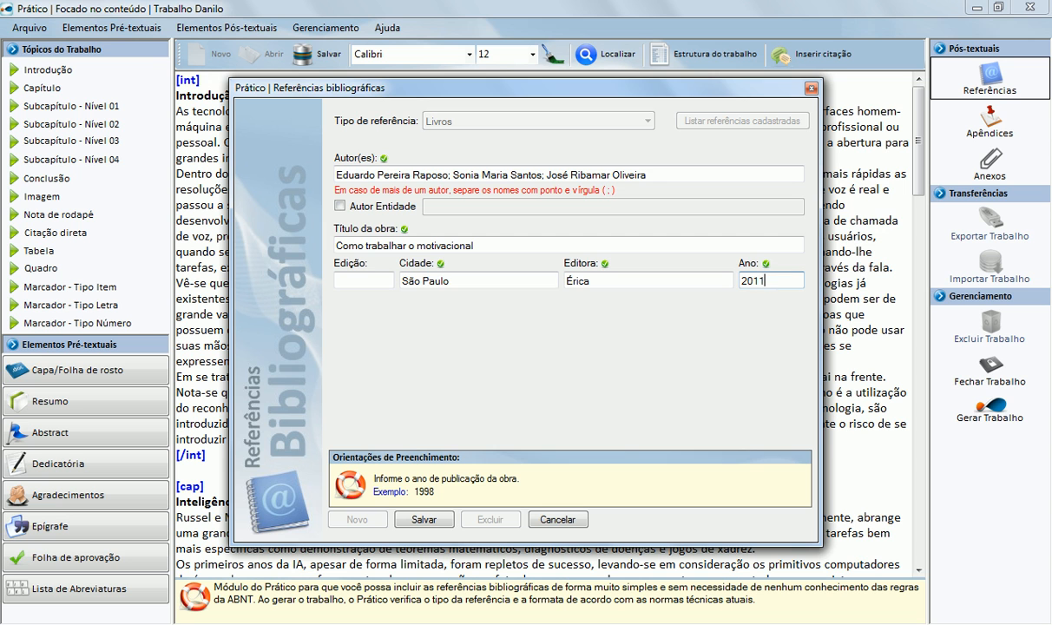
{"action": "left_click", "coordinate": [424, 520]}
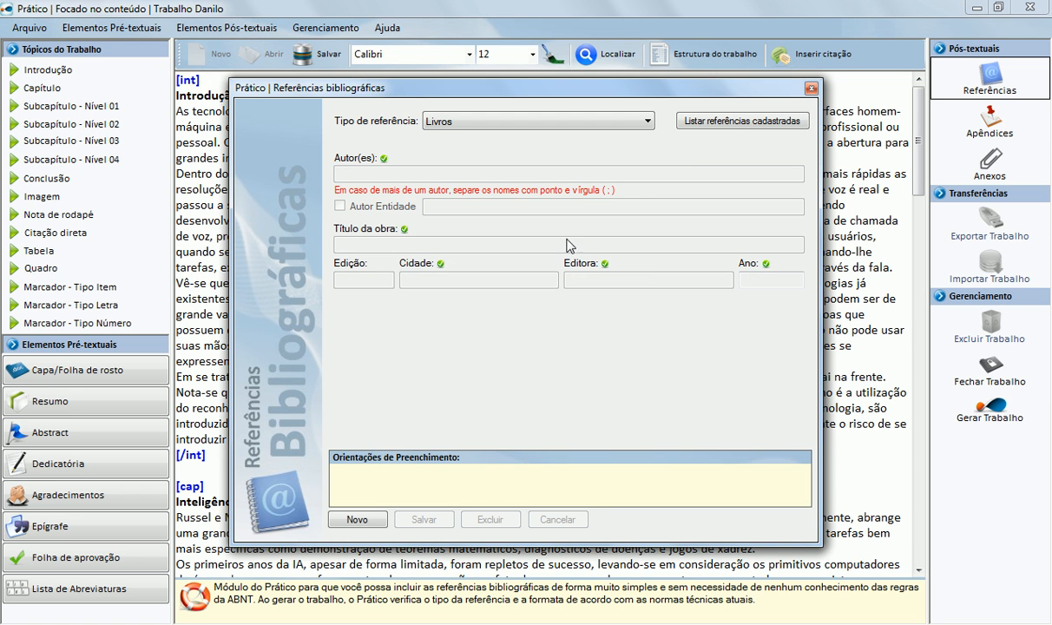
{"action": "left_click", "coordinate": [718, 121]}
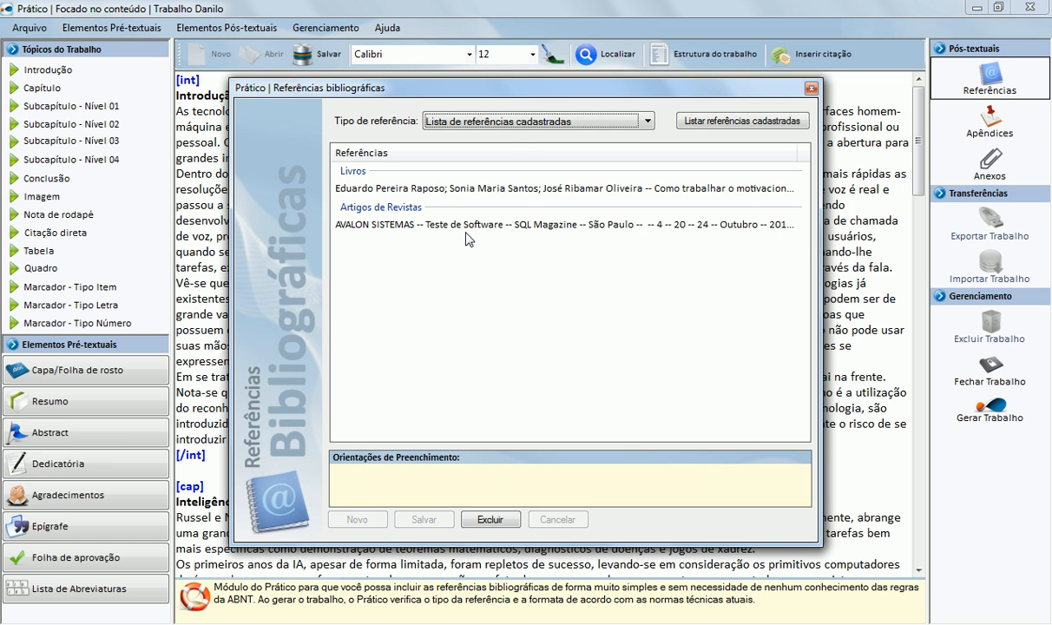
Step: Switch the reference type to Monografias em meios eletrônicos
{"action": "left_click", "coordinate": [522, 123]}
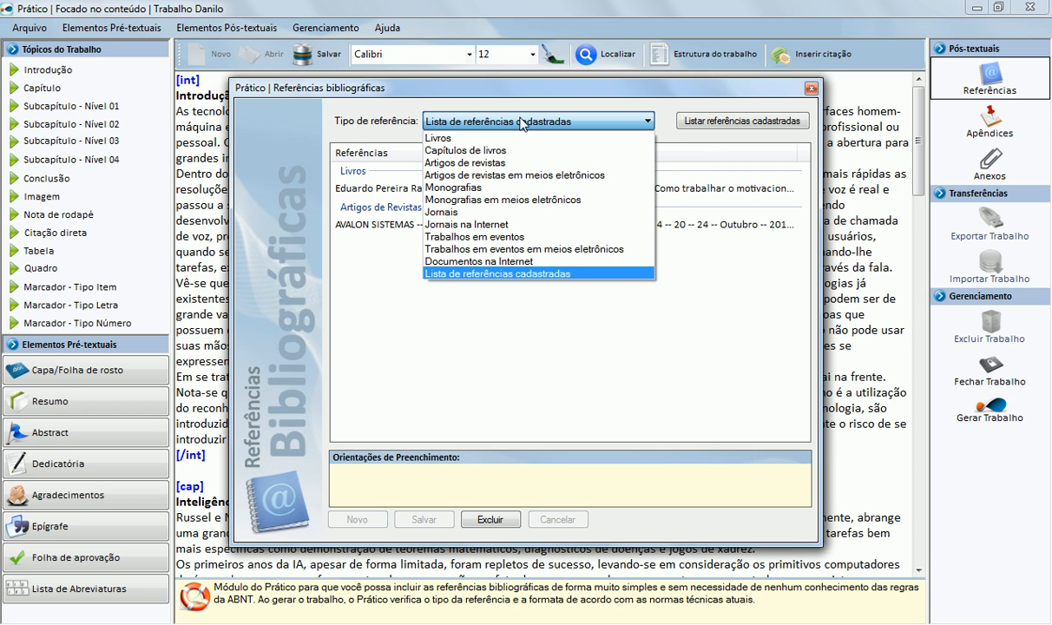
{"action": "left_click", "coordinate": [500, 204]}
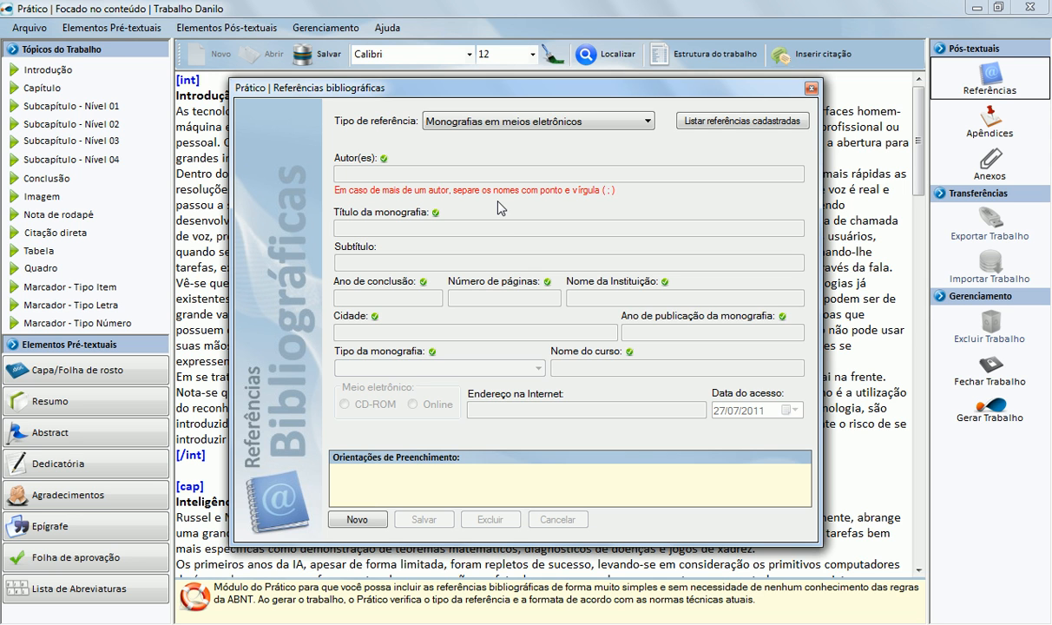
Step: Start a new monograph with the author's name, title 'Teste Educacional', year 2010 and 145 pages
{"action": "left_click", "coordinate": [356, 519]}
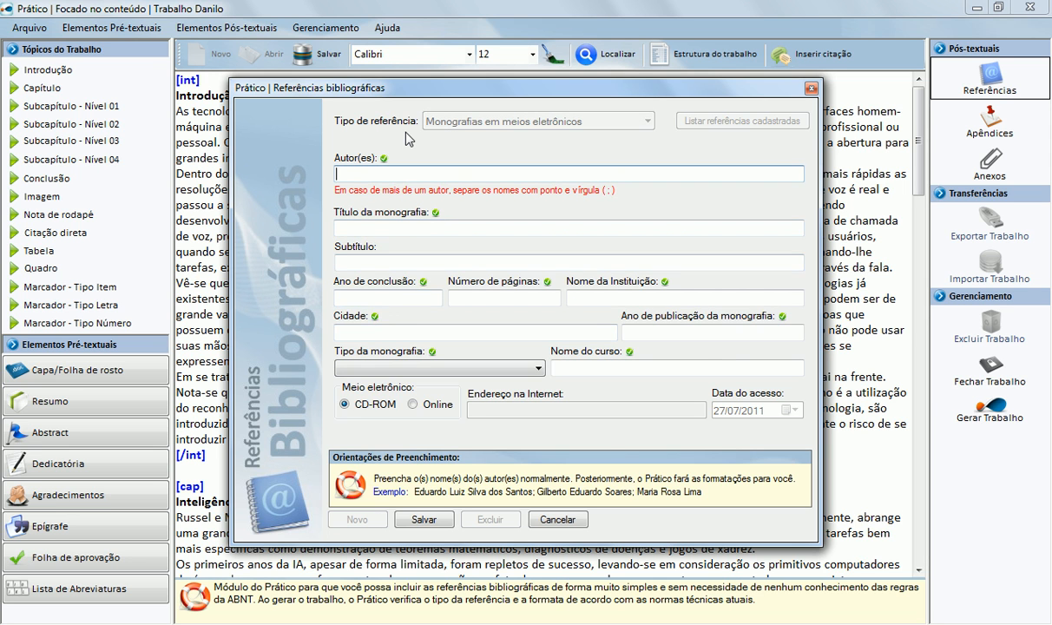
{"action": "key", "text": "Tab"}
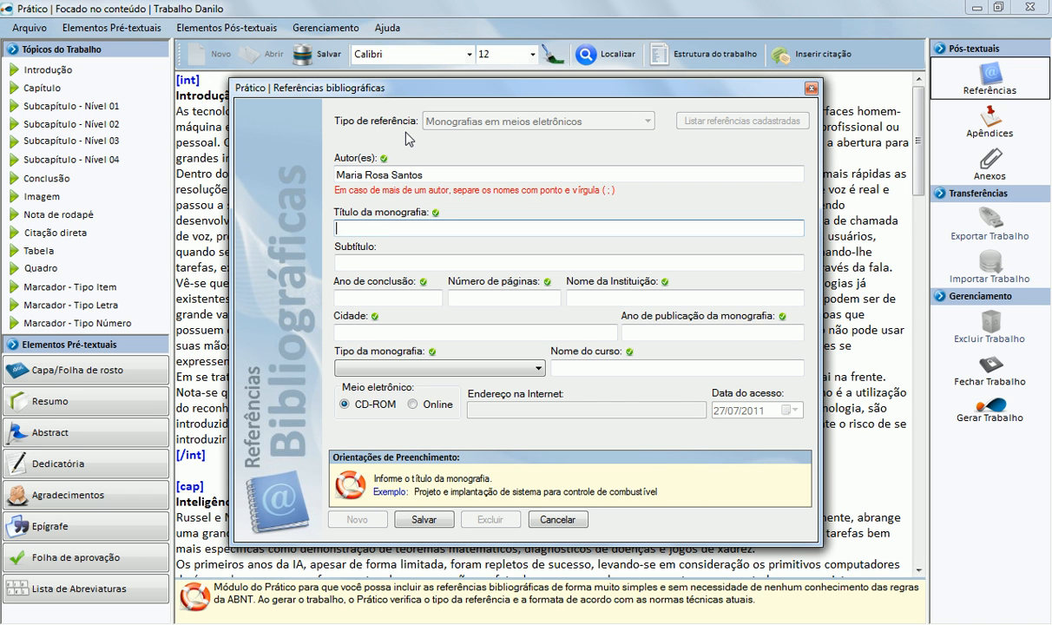
{"action": "type", "text": "Teste Educacional"}
{"action": "key", "text": "Tab"}
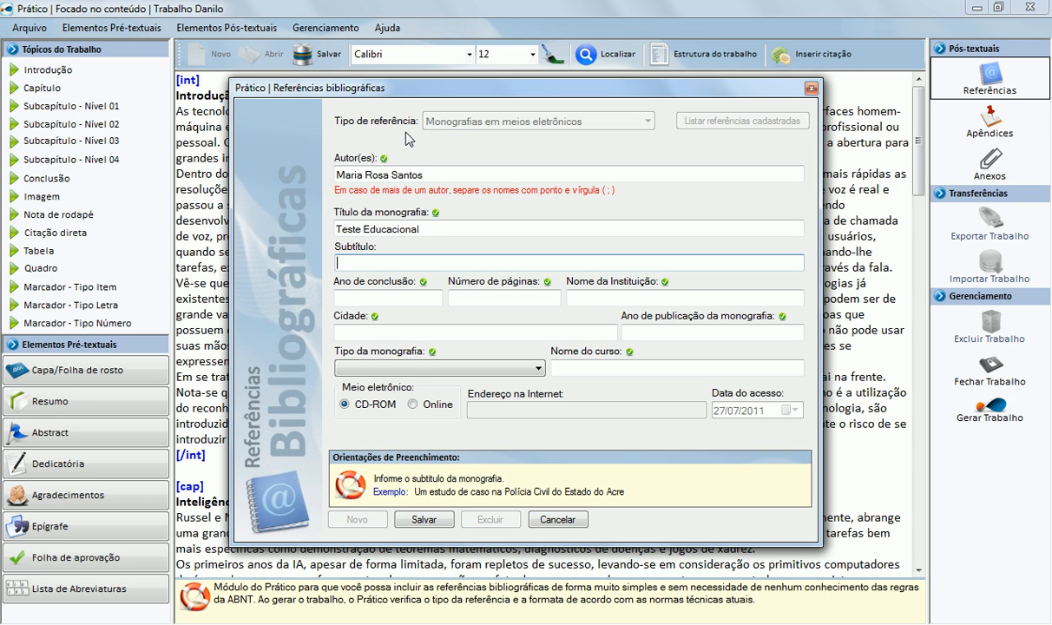
{"action": "key", "text": "Tab"}
{"action": "type", "text": "2010"}
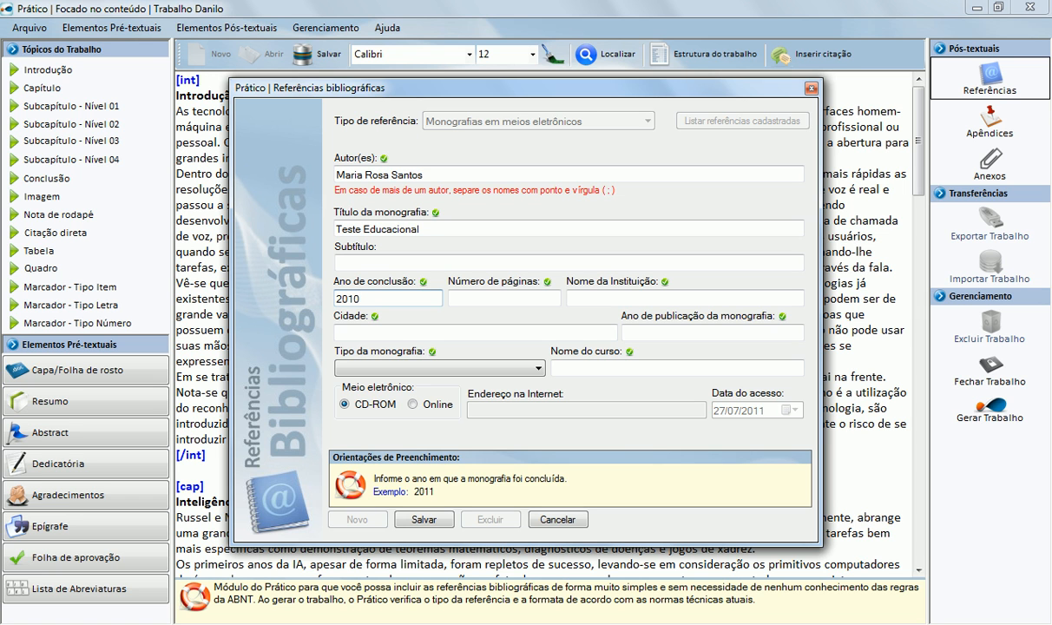
{"action": "key", "text": "Tab"}
{"action": "type", "text": "145"}
Step: Enter institution União Educacional do Norte, city Rio Branco and publication year 2010
{"action": "key", "text": "Tab"}
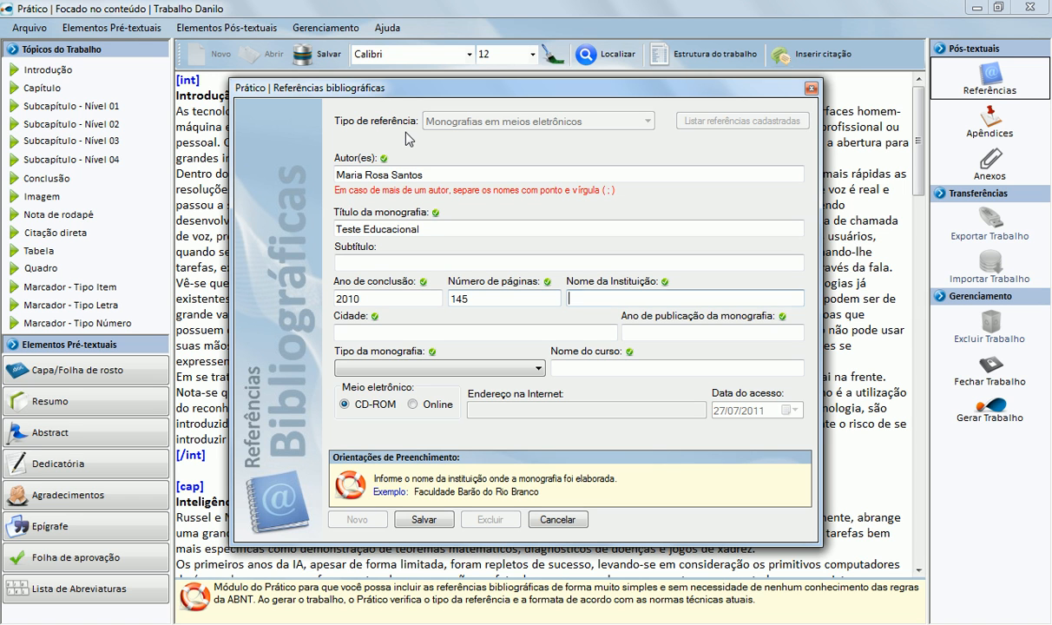
{"action": "type", "text": "União Educacio"}
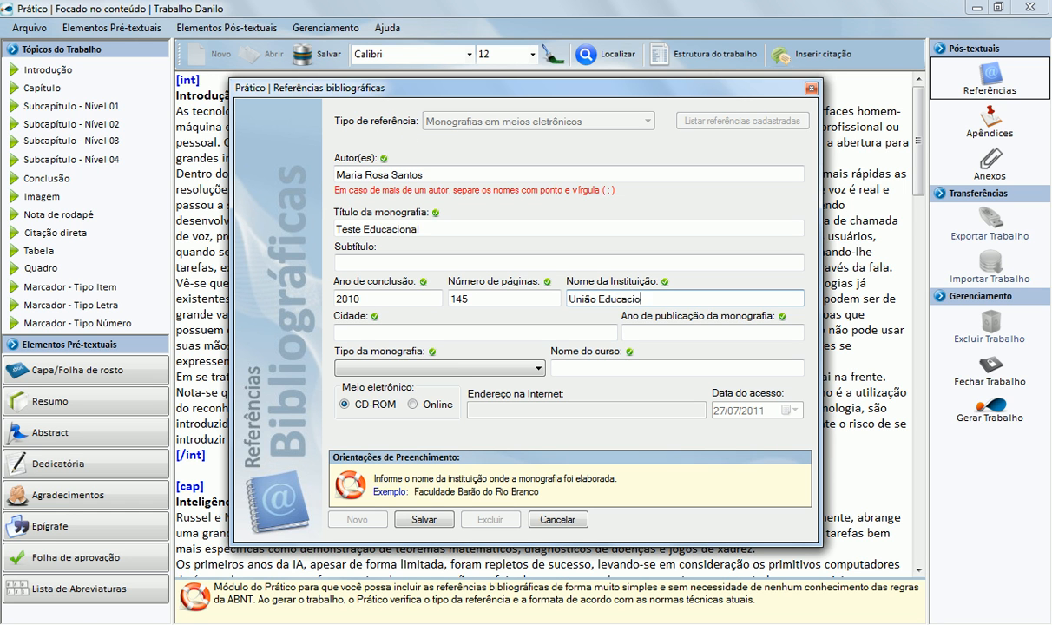
{"action": "type", "text": "nal do Norte"}
{"action": "key", "text": "Tab"}
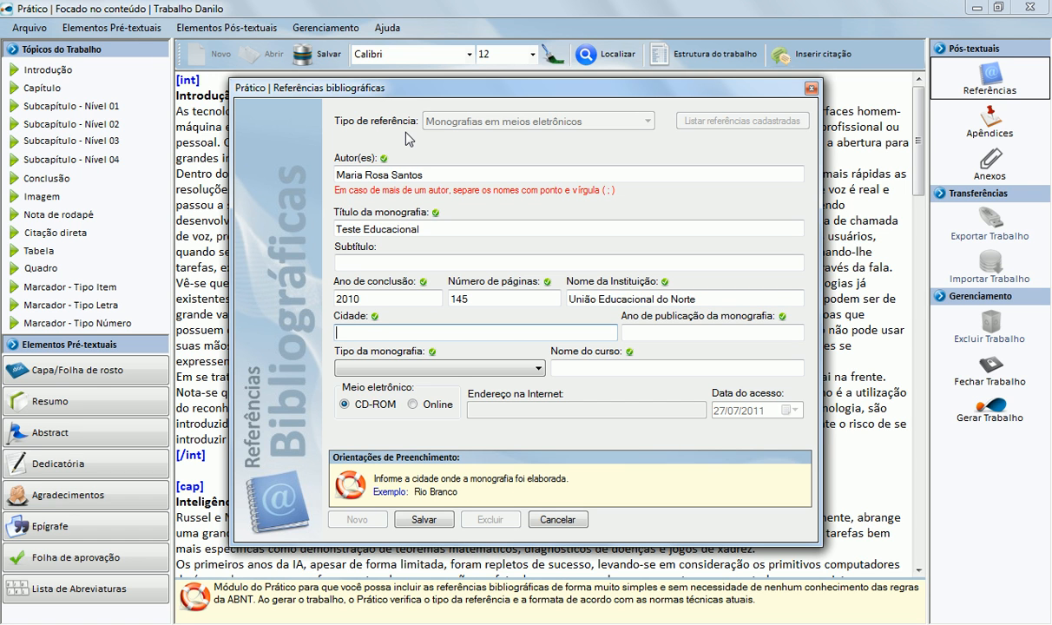
{"action": "type", "text": "Rio Branco"}
{"action": "key", "text": "Tab"}
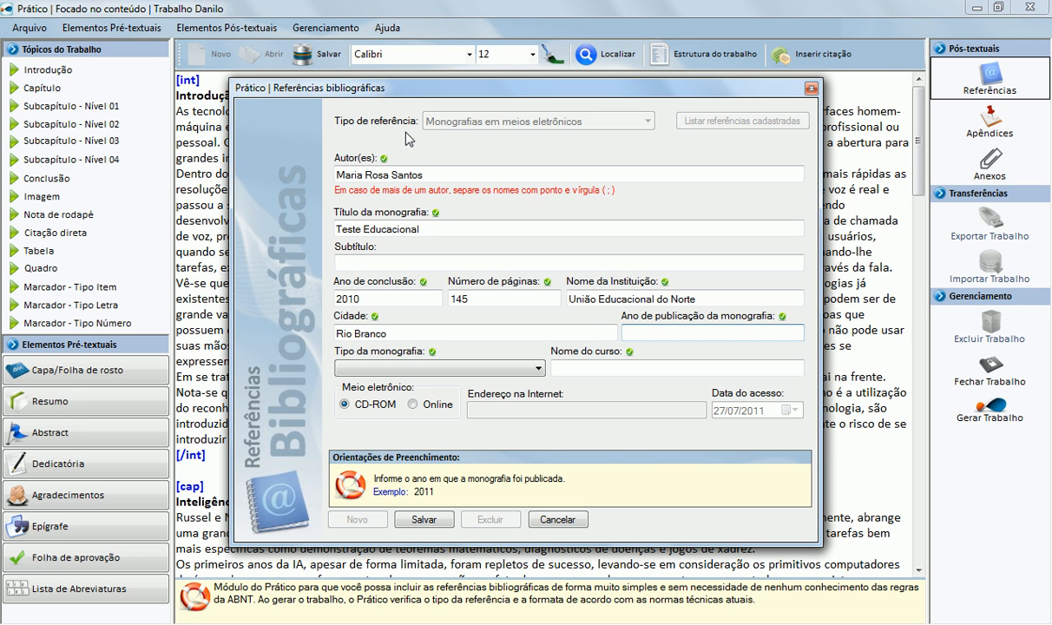
{"action": "type", "text": "2010"}
Step: Set the monograph type to Especialização and the course to Educação
{"action": "key", "text": "Tab"}
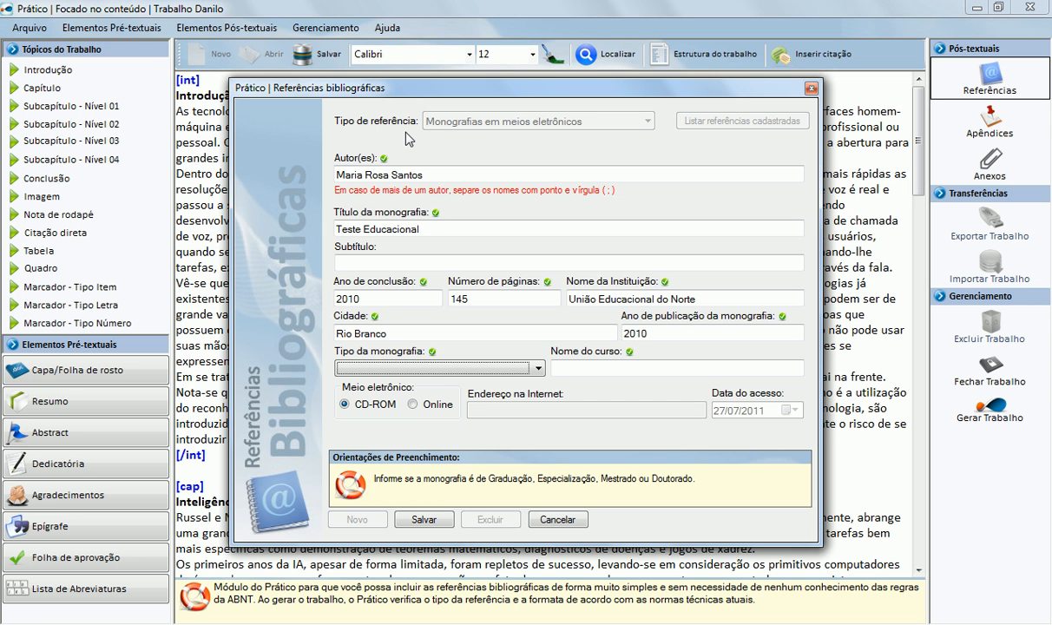
{"action": "left_click", "coordinate": [427, 368]}
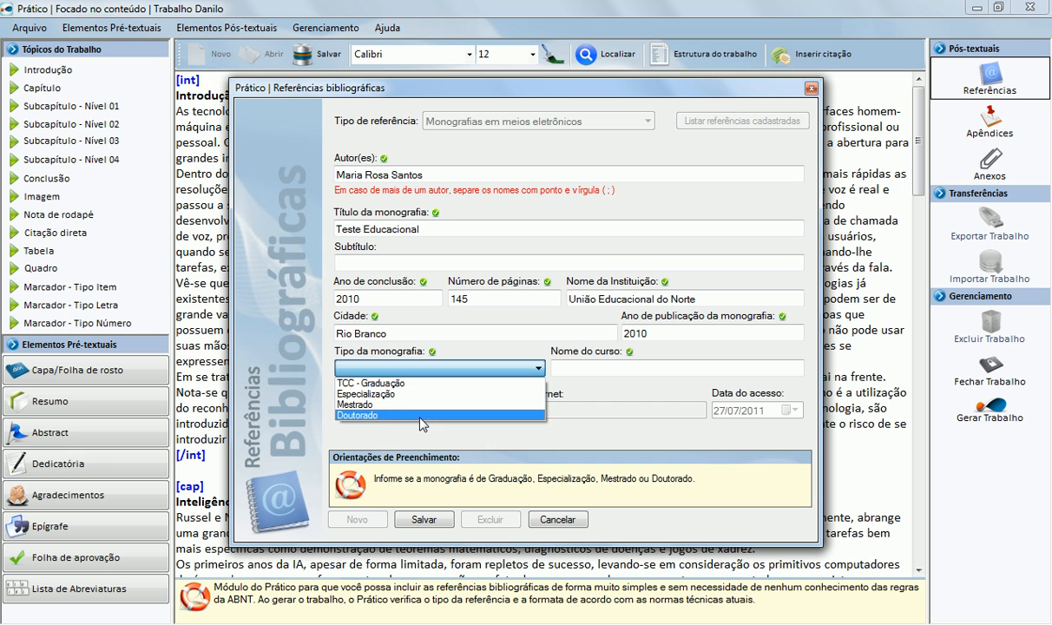
{"action": "left_click", "coordinate": [420, 395]}
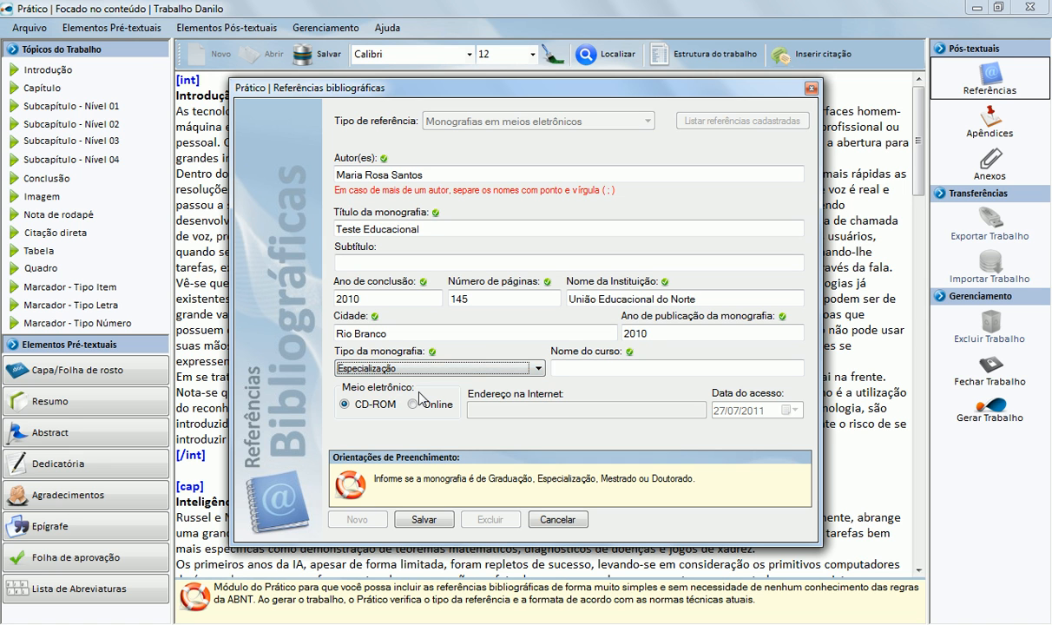
{"action": "key", "text": "Tab"}
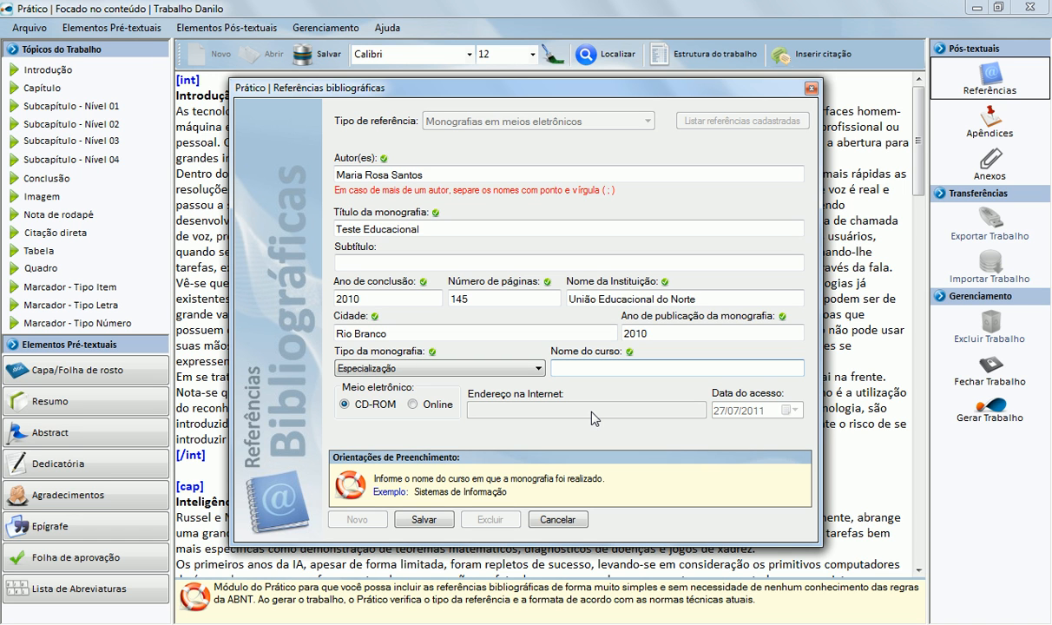
{"action": "type", "text": "Educação"}
{"action": "key", "text": "Tab"}
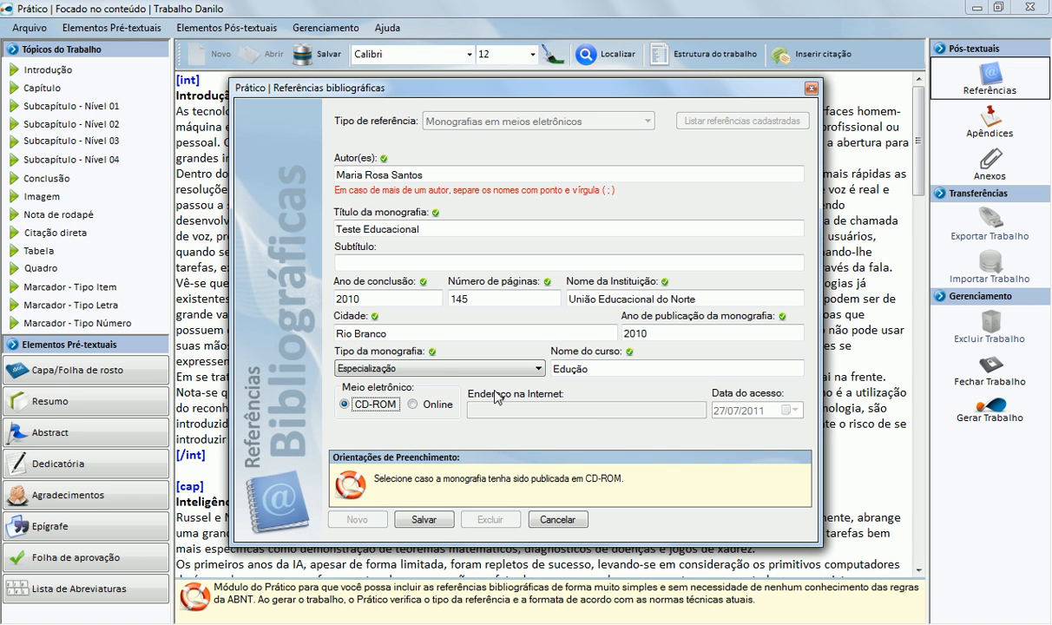
{"action": "left_click", "coordinate": [434, 406]}
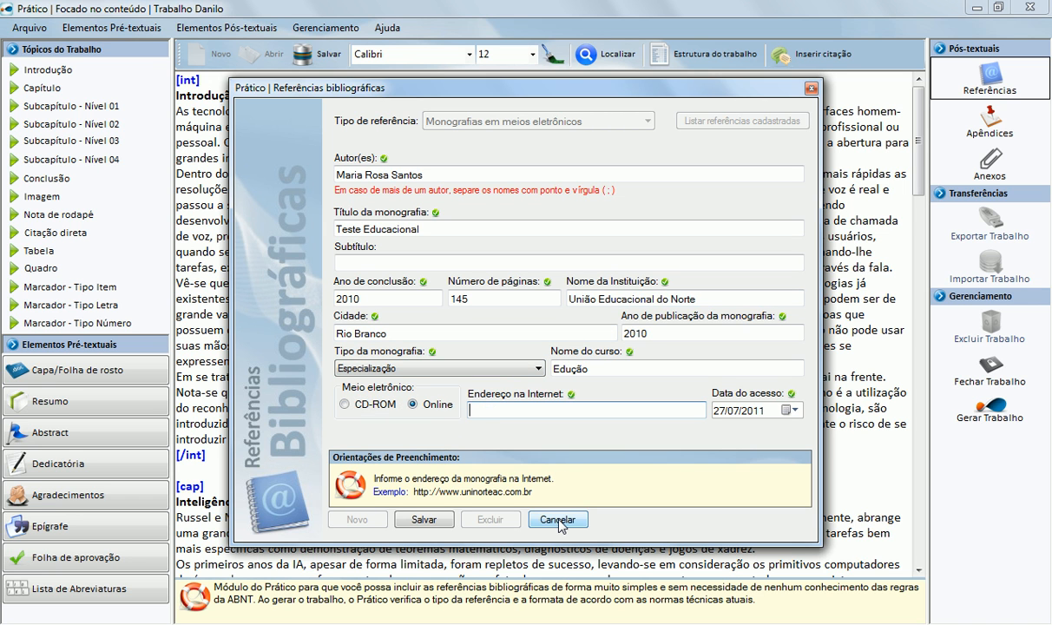
{"action": "type", "text": "http://www.uninorte"}
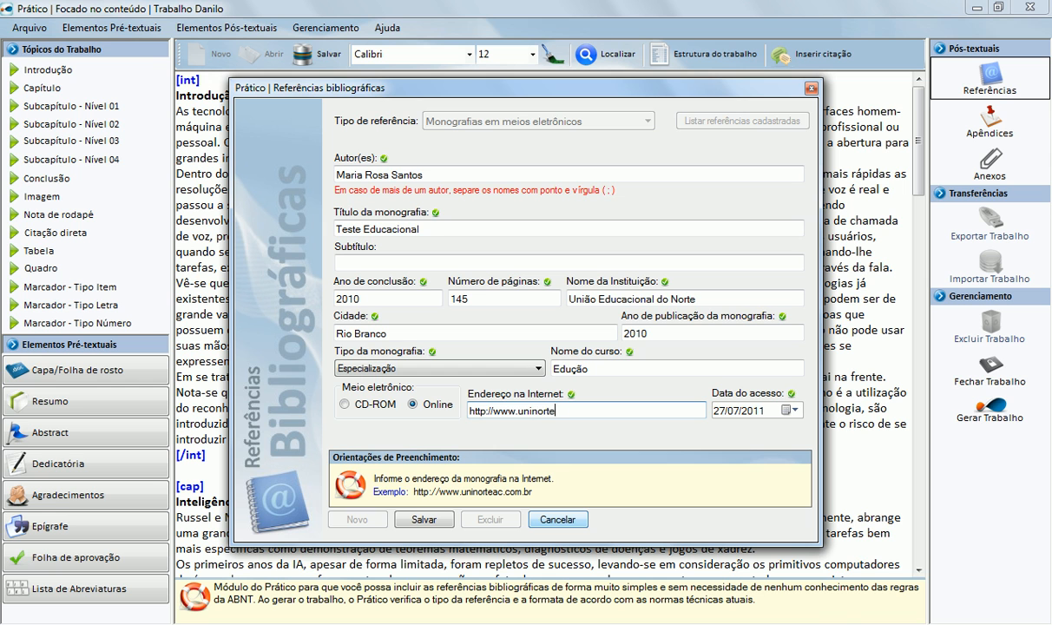
{"action": "type", "text": "ac.com.br"}
{"action": "key", "text": "Tab"}
{"action": "left_click", "coordinate": [790, 410]}
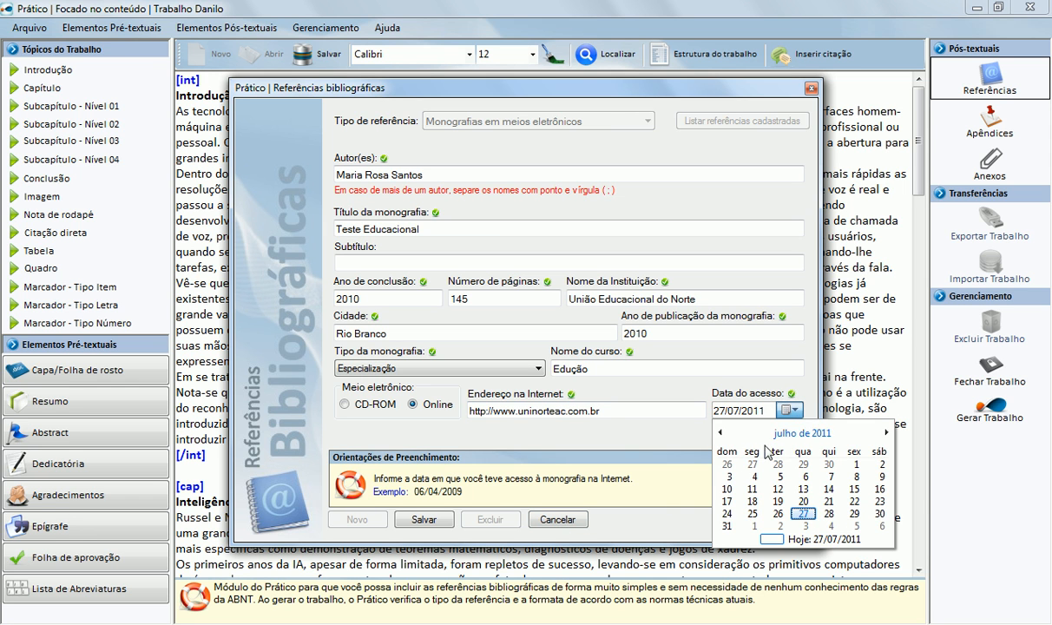
{"action": "left_click", "coordinate": [773, 515]}
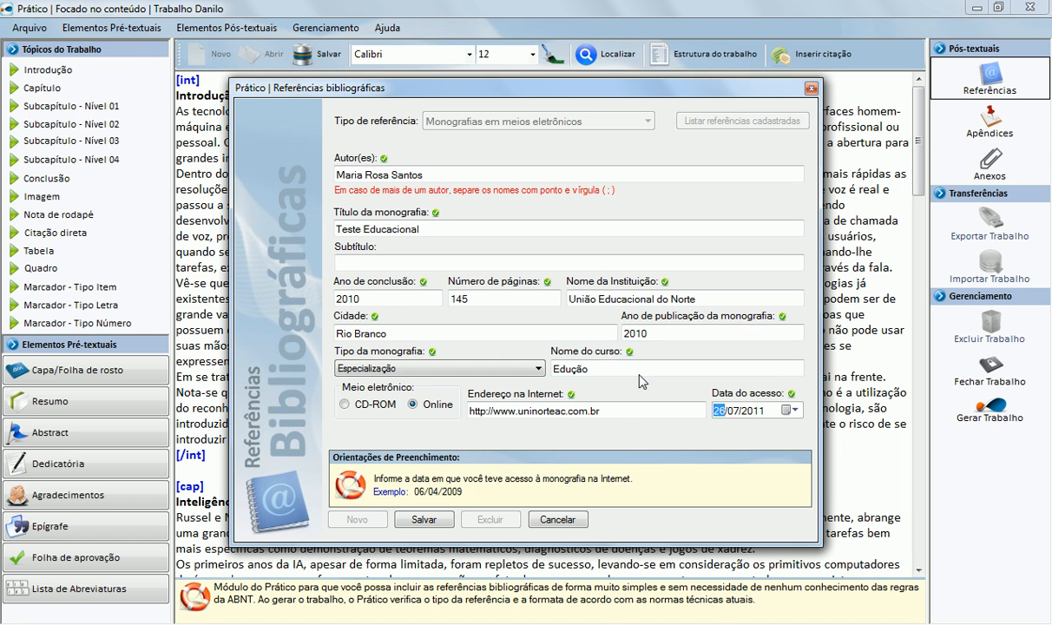
{"action": "left_click", "coordinate": [434, 522]}
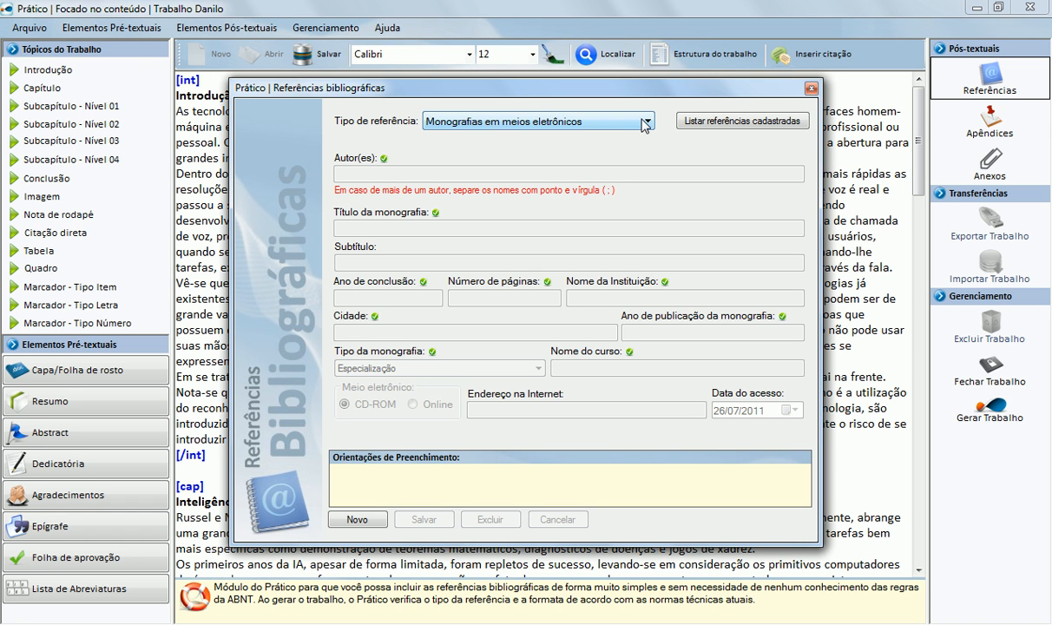
Step: List the registered references and select the Teste Educacional monograph entry
{"action": "left_click", "coordinate": [699, 120]}
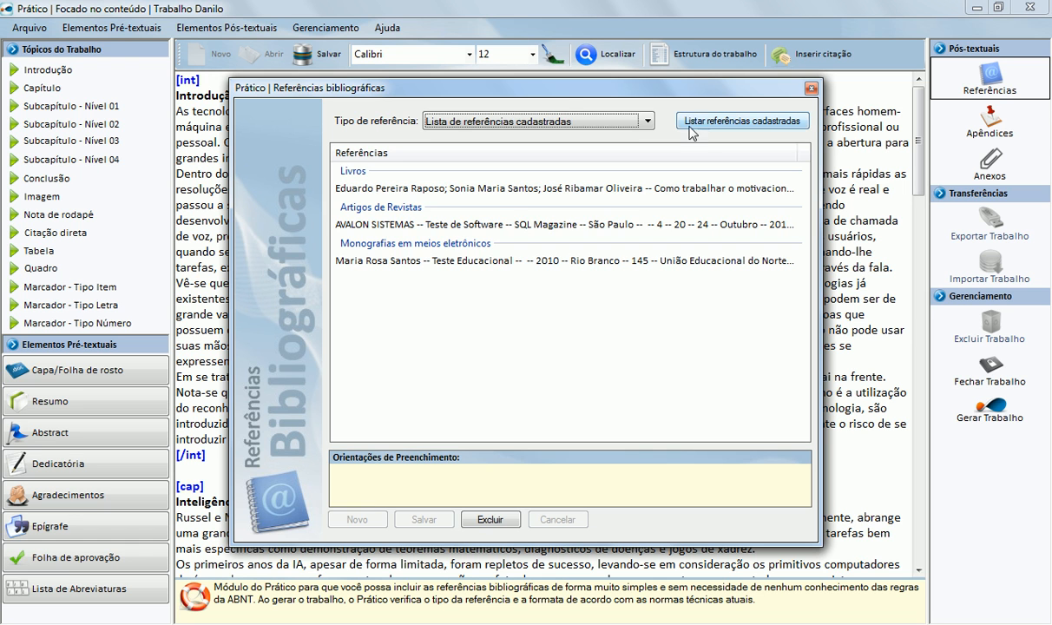
{"action": "left_click", "coordinate": [520, 261]}
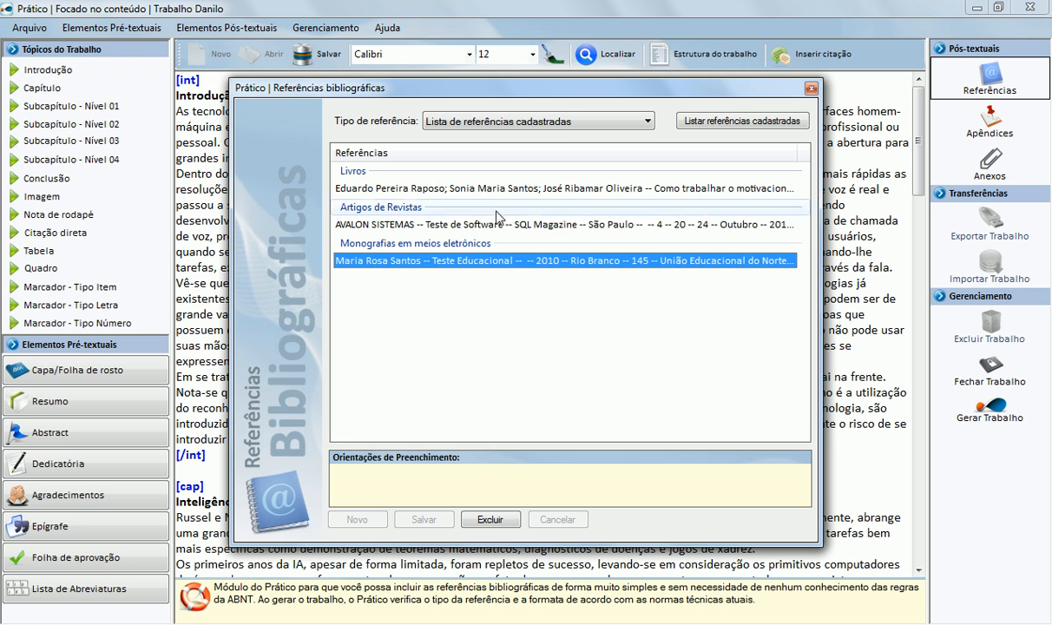
{"action": "left_click", "coordinate": [538, 122]}
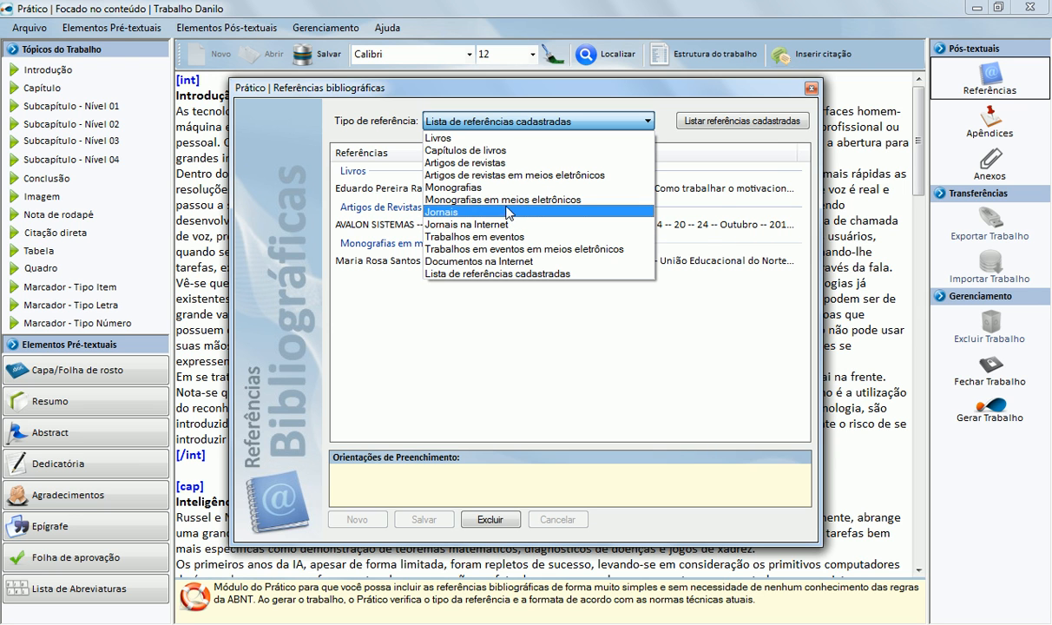
Step: Start a new magazine article reference and enter its four authors
{"action": "left_click", "coordinate": [481, 163]}
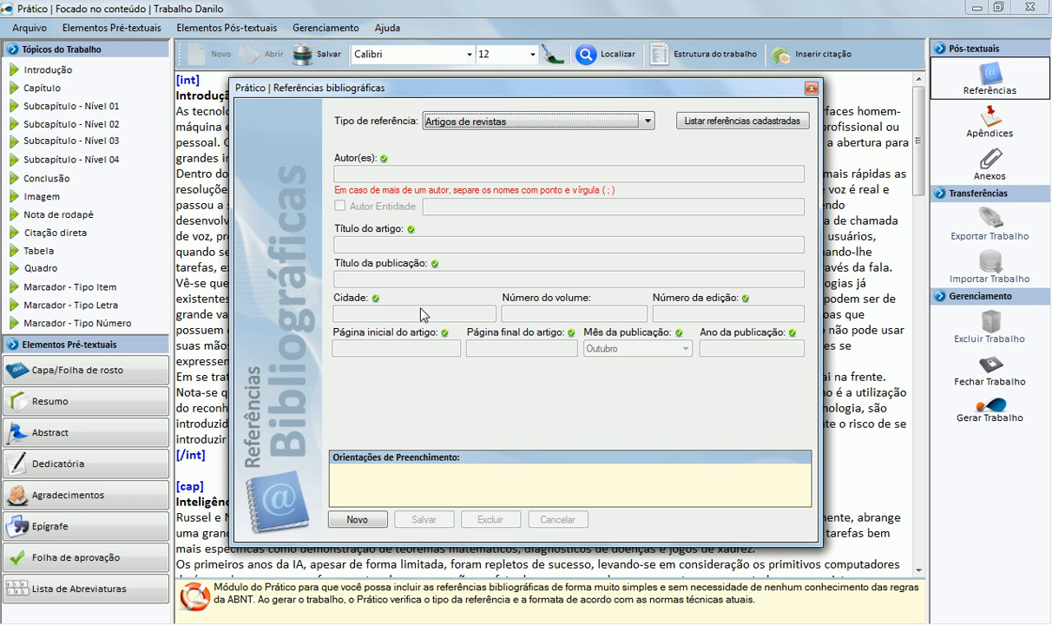
{"action": "left_click", "coordinate": [357, 519]}
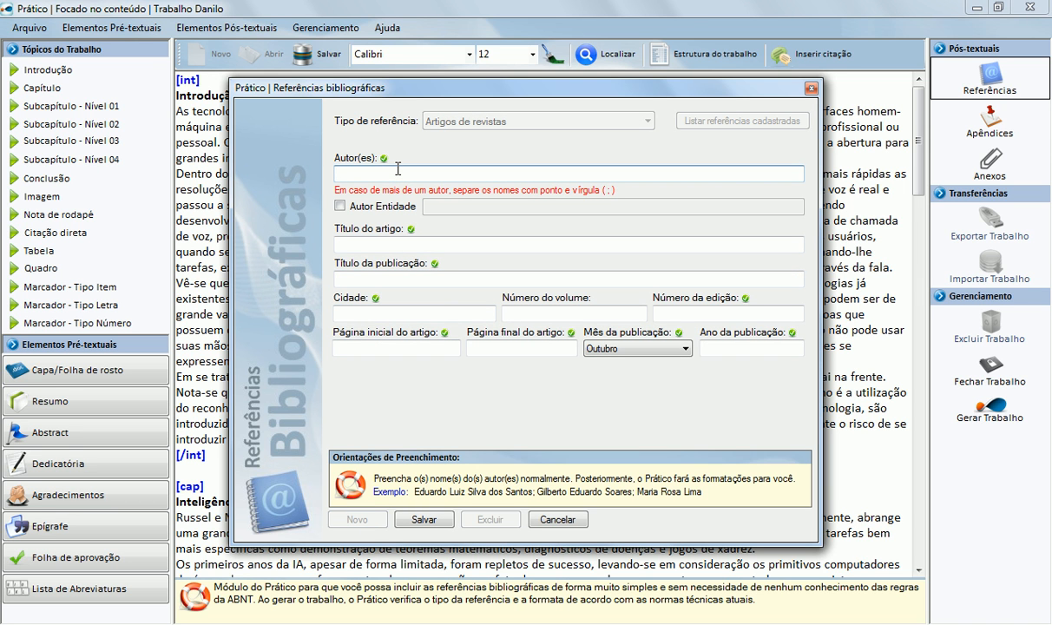
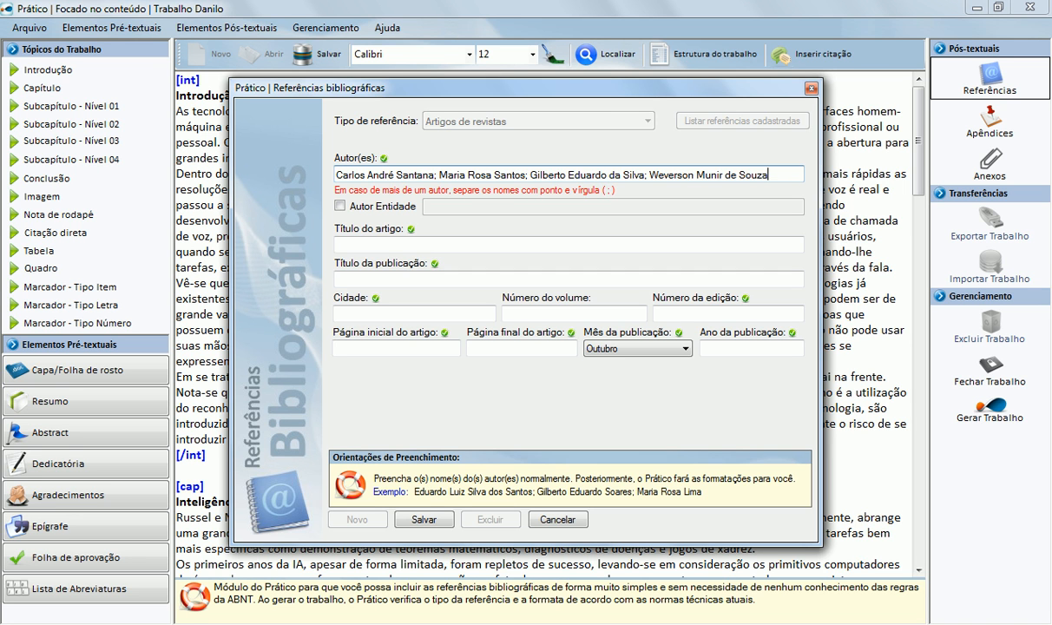
Step: Enter title 'Trabalhando com Java 7', Java Magazine, São Paulo, edition 10, pages 23–31
{"action": "key", "text": "Tab"}
{"action": "key", "text": "Tab"}
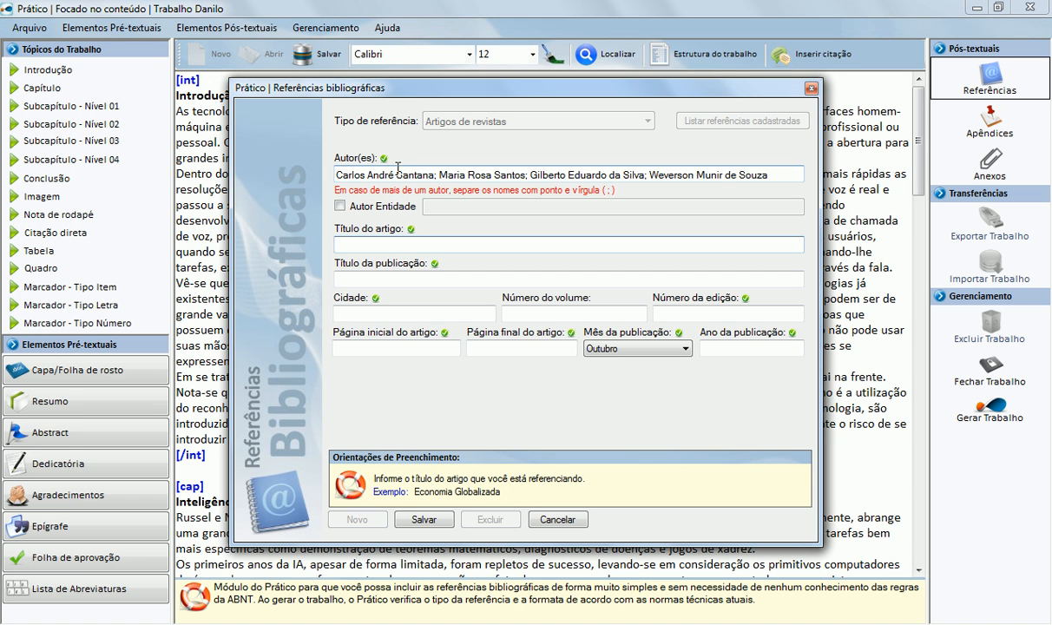
{"action": "type", "text": "Trabalhando com Java 7"}
{"action": "key", "text": "Tab"}
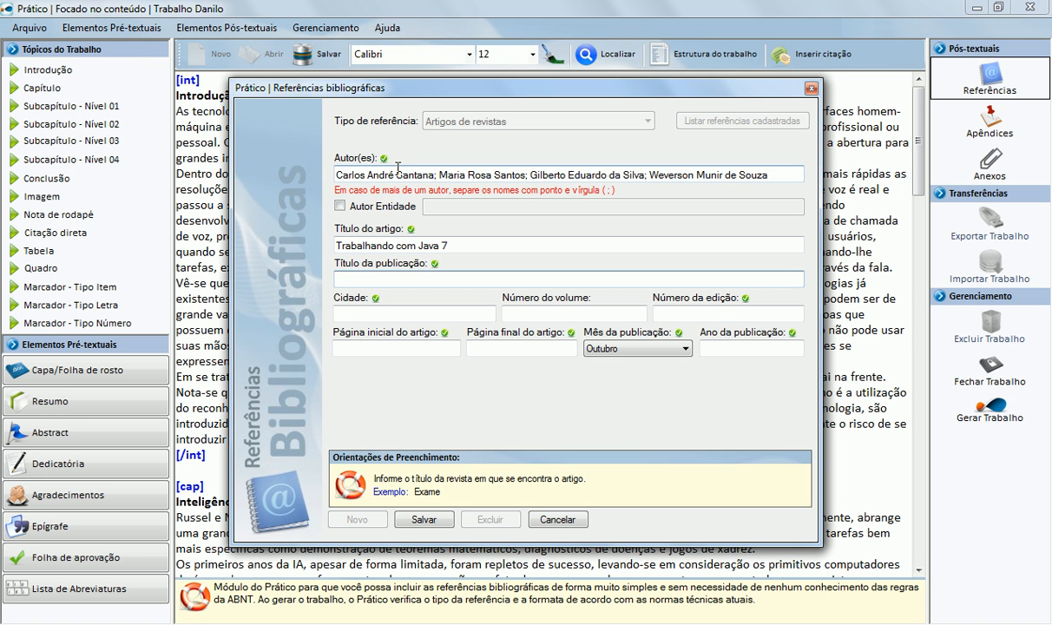
{"action": "type", "text": "Java Magazine"}
{"action": "key", "text": "Tab"}
{"action": "type", "text": "S"}
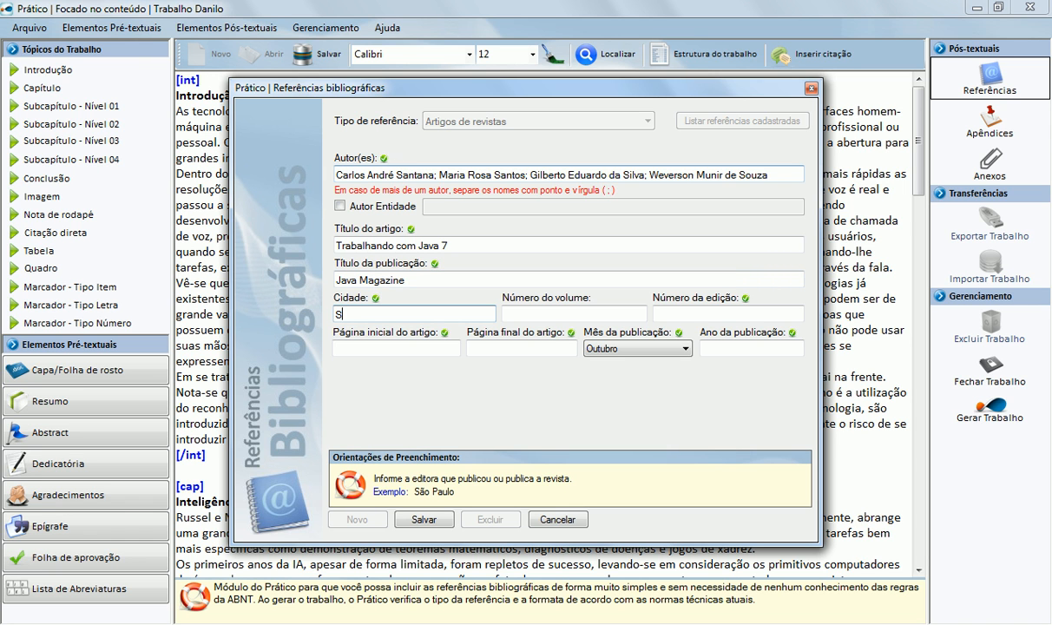
{"action": "type", "text": "ão Paulo"}
{"action": "key", "text": "Tab"}
{"action": "key", "text": "Tab"}
{"action": "type", "text": "10"}
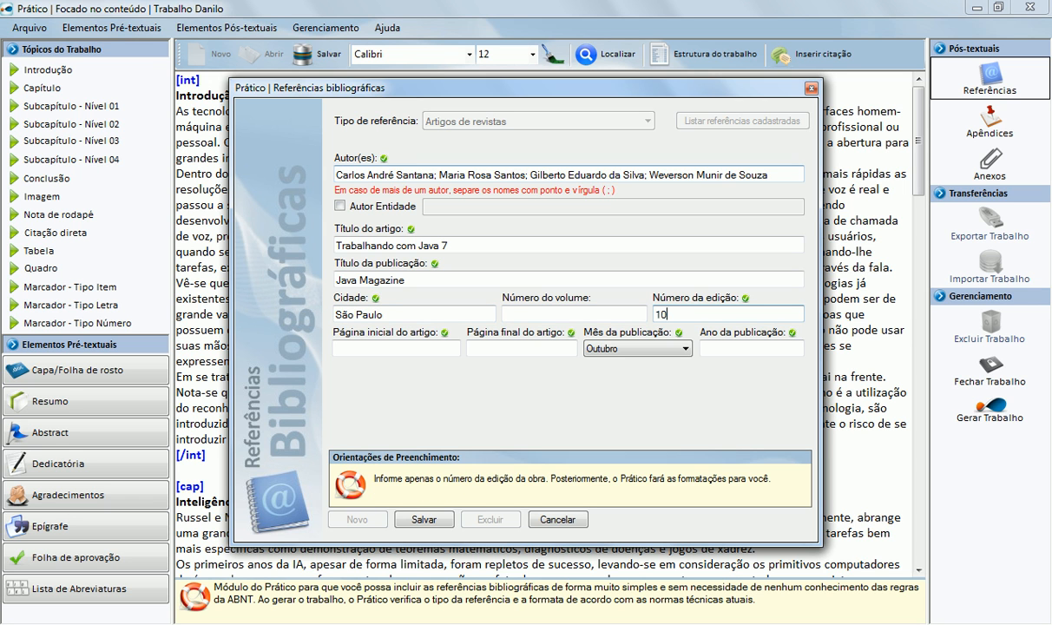
{"action": "key", "text": "Tab"}
{"action": "type", "text": "23"}
{"action": "key", "text": "Tab"}
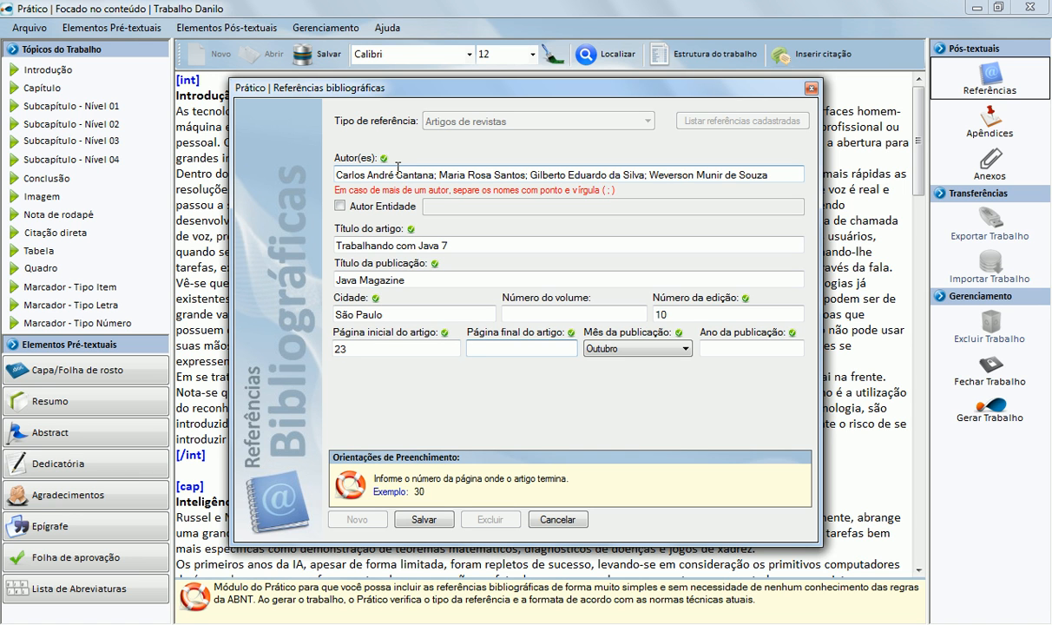
{"action": "type", "text": "31"}
{"action": "key", "text": "Tab"}
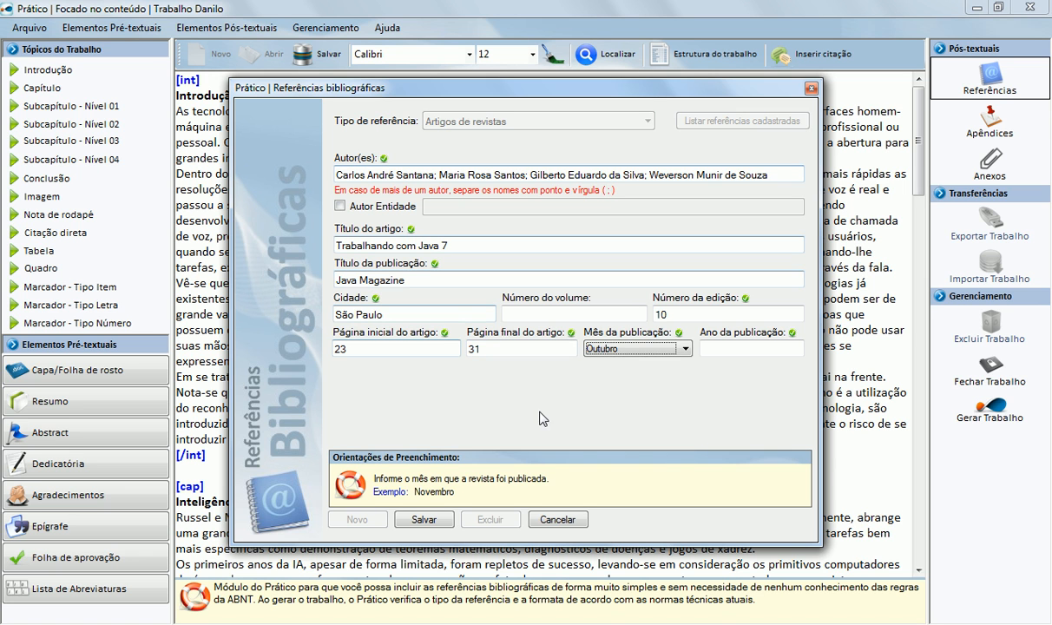
Step: Set the publication date to Fevereiro 2011 and save the article reference
{"action": "left_click", "coordinate": [612, 349]}
{"action": "left_click", "coordinate": [619, 374]}
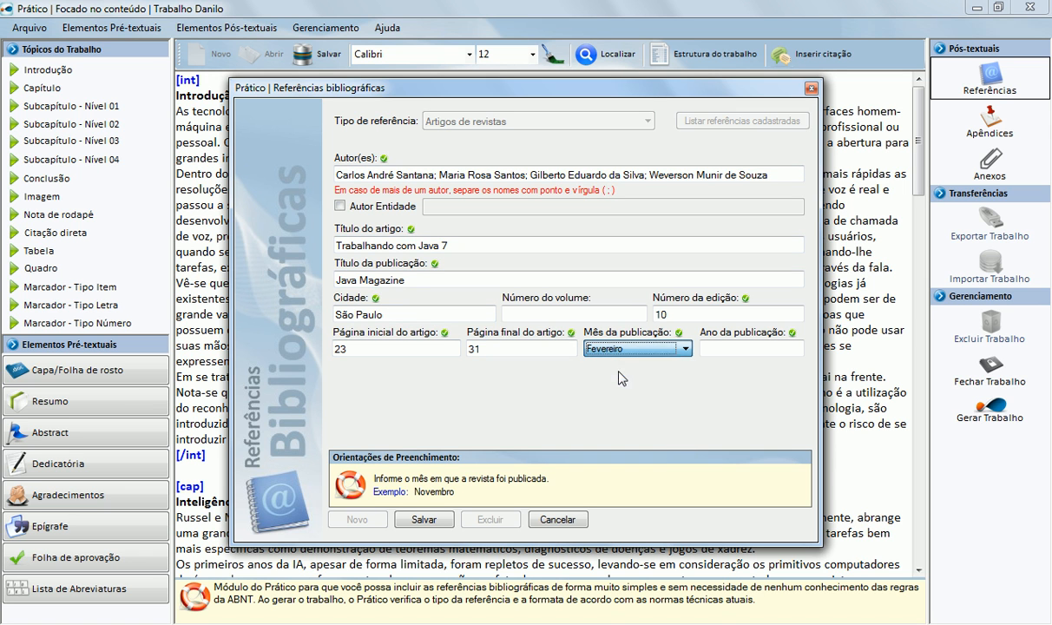
{"action": "key", "text": "Tab"}
{"action": "type", "text": "2011"}
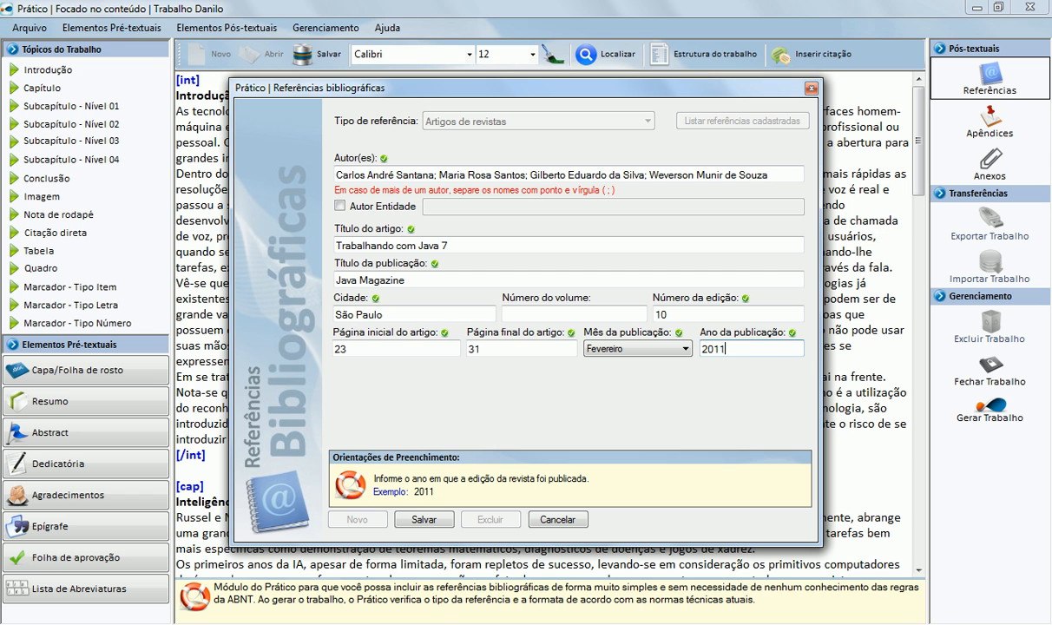
{"action": "left_click", "coordinate": [424, 520]}
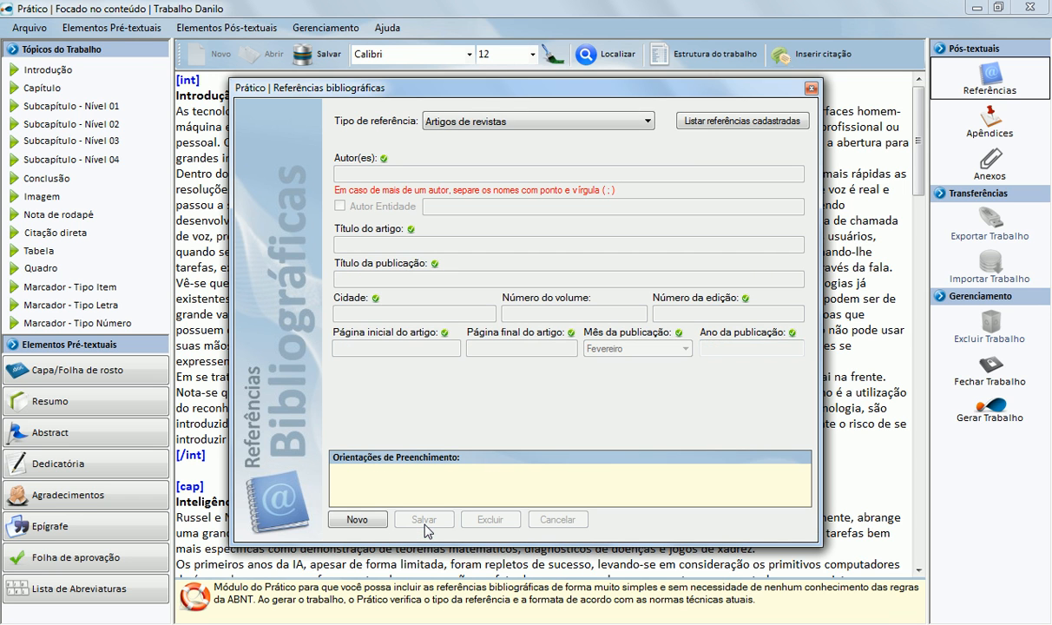
Step: Confirm the Java Magazine article in the saved list, then load a blank Monografias em meios eletrônicos form
{"action": "left_click", "coordinate": [699, 124]}
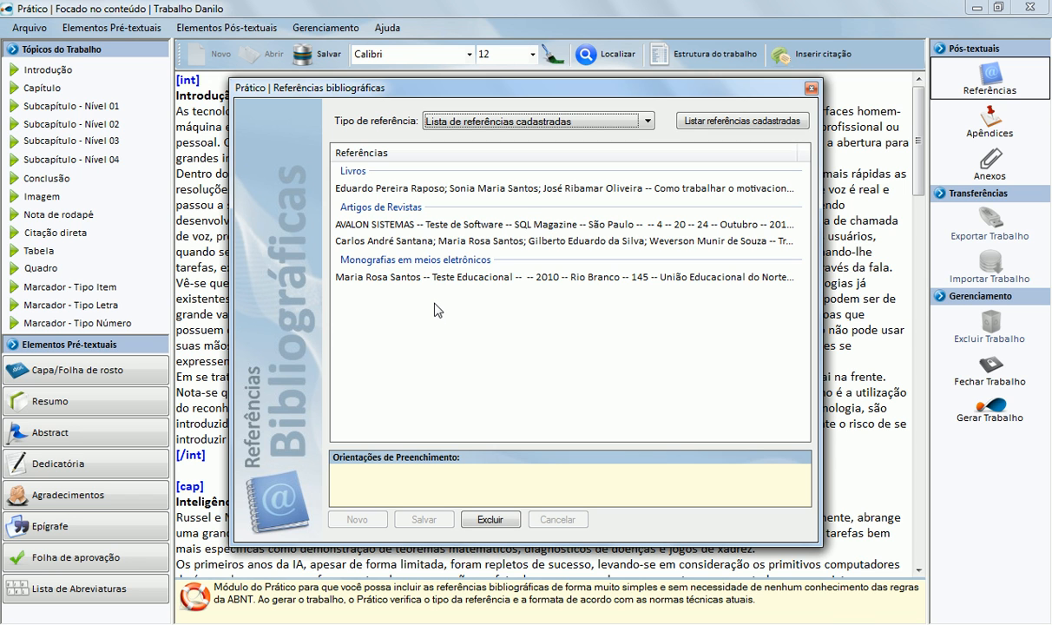
{"action": "left_click", "coordinate": [404, 236]}
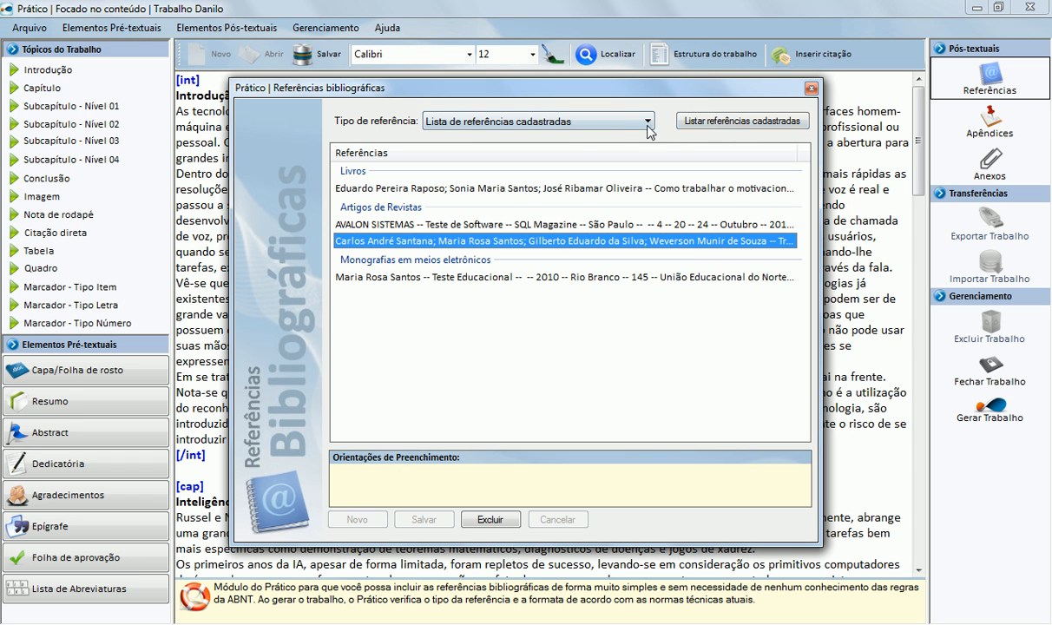
{"action": "left_click", "coordinate": [555, 124]}
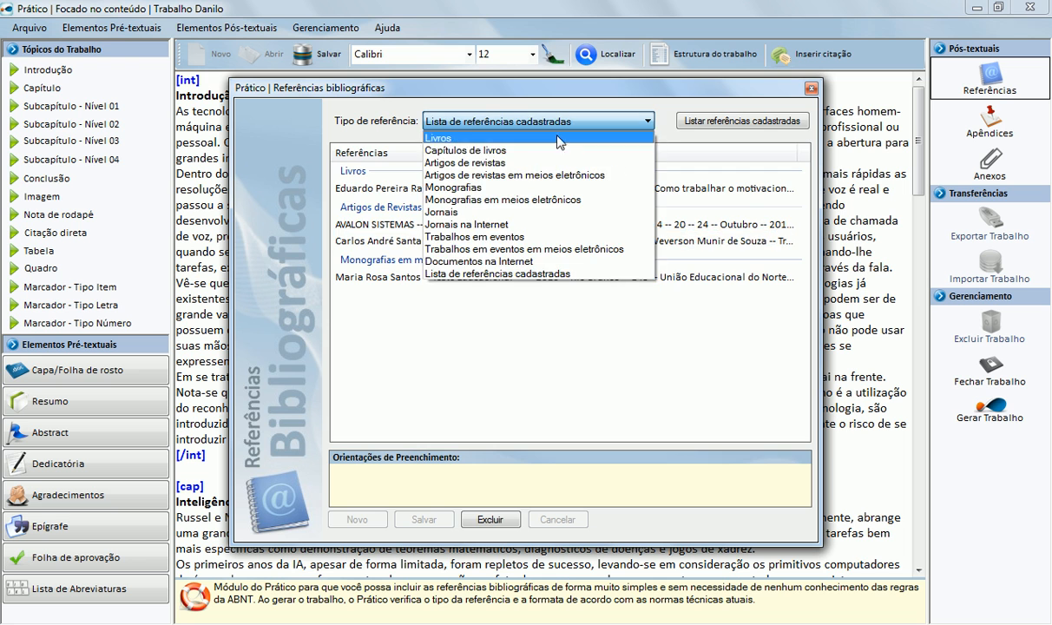
{"action": "left_click", "coordinate": [490, 150]}
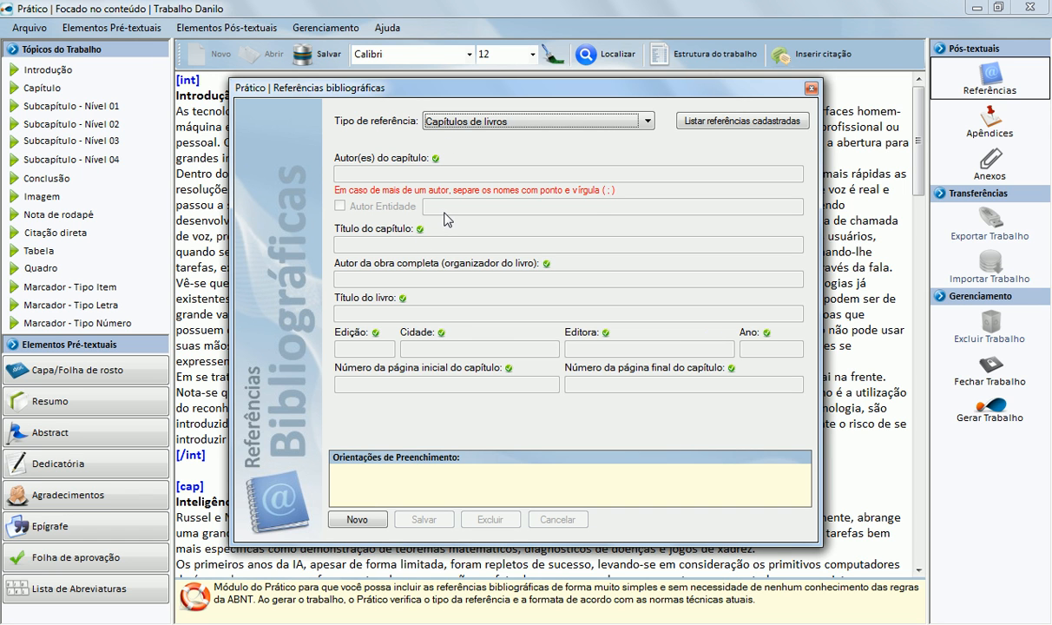
{"action": "left_click", "coordinate": [562, 122]}
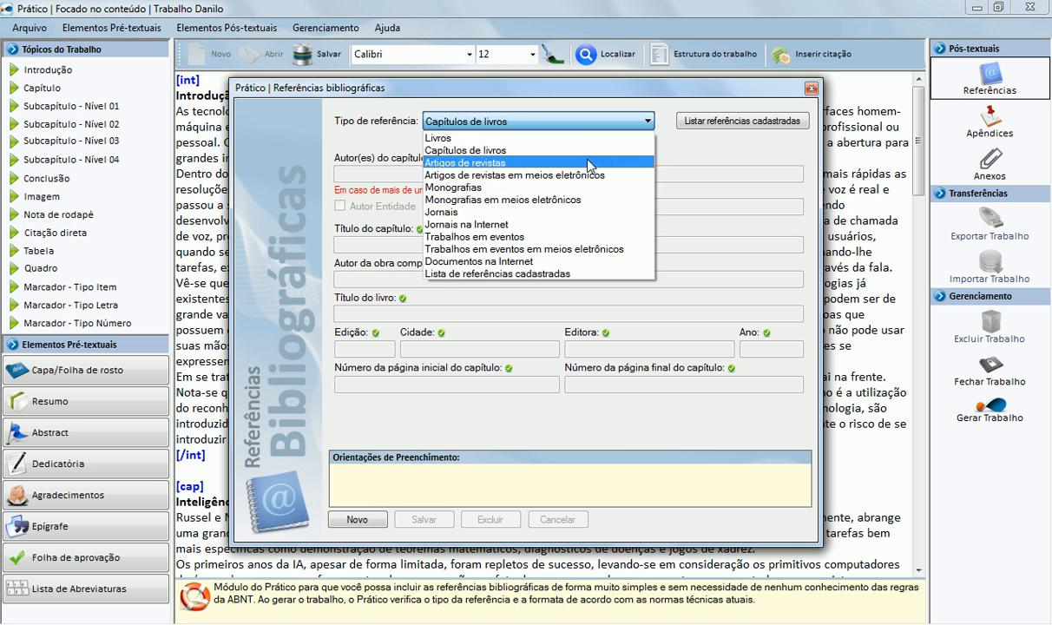
{"action": "left_click", "coordinate": [556, 200]}
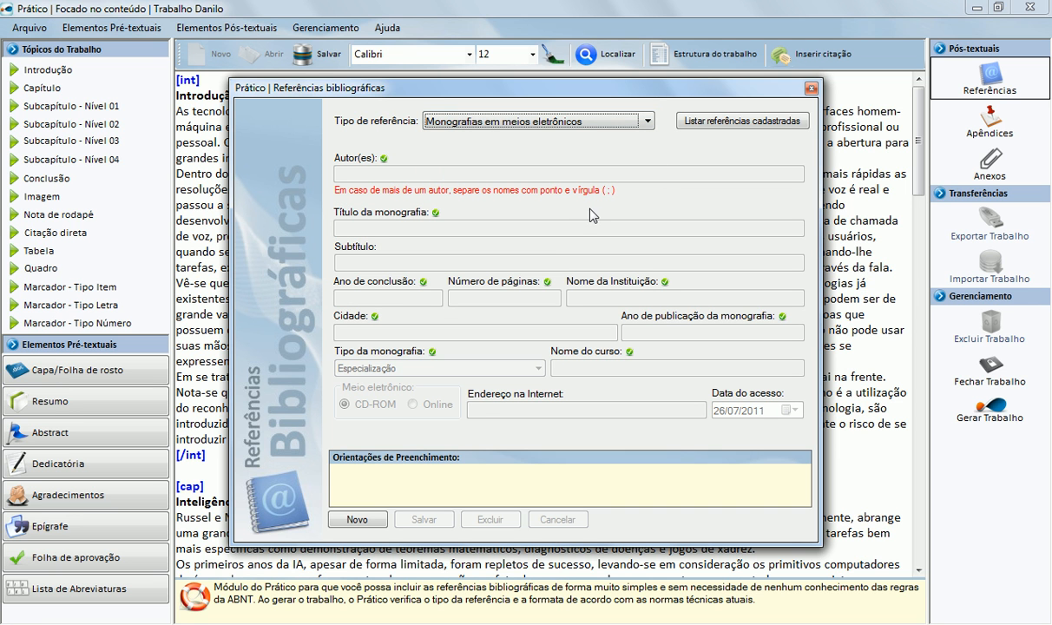
Step: Close the Referências bibliográficas window and generate Trabalho Danilo into Microsoft Word
{"action": "left_click", "coordinate": [810, 88]}
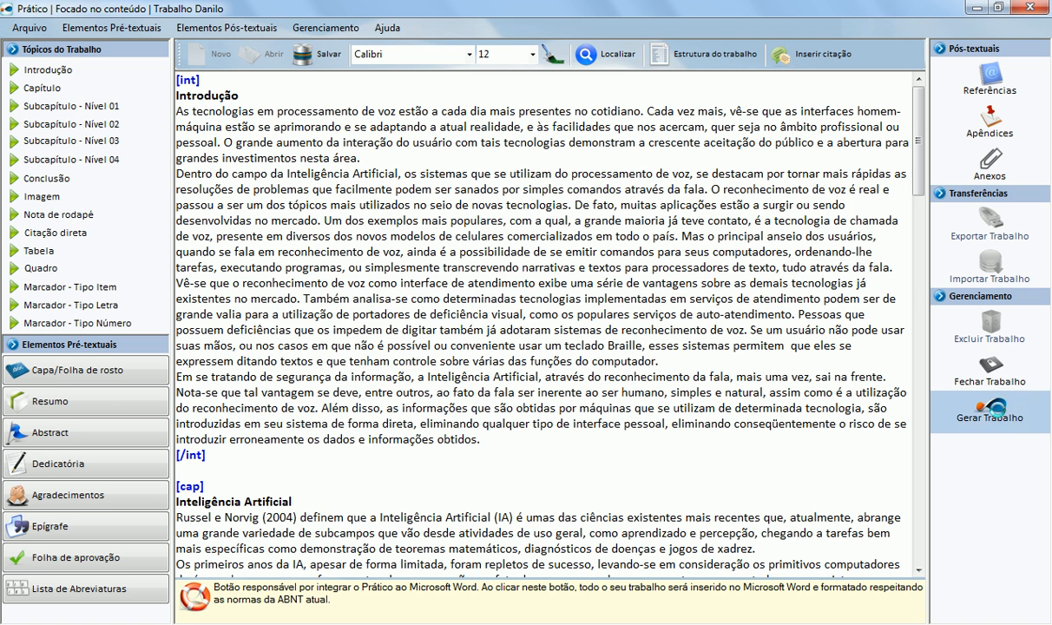
{"action": "left_click", "coordinate": [994, 412]}
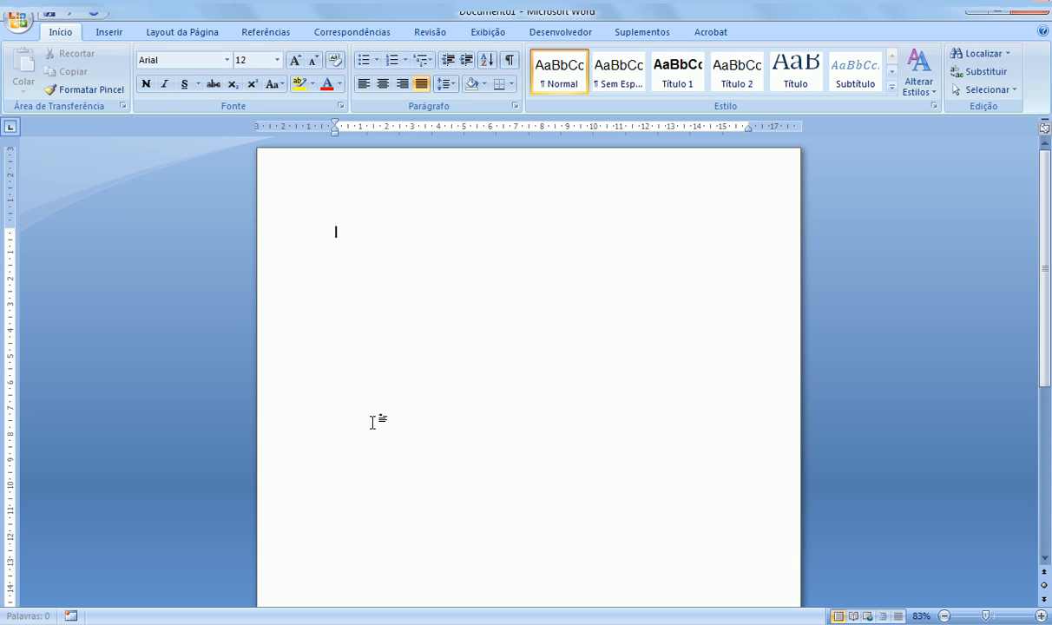
Step: Paste the generated work and complete the introduction's closing paragraphs
{"action": "key", "text": "ctrl+v"}
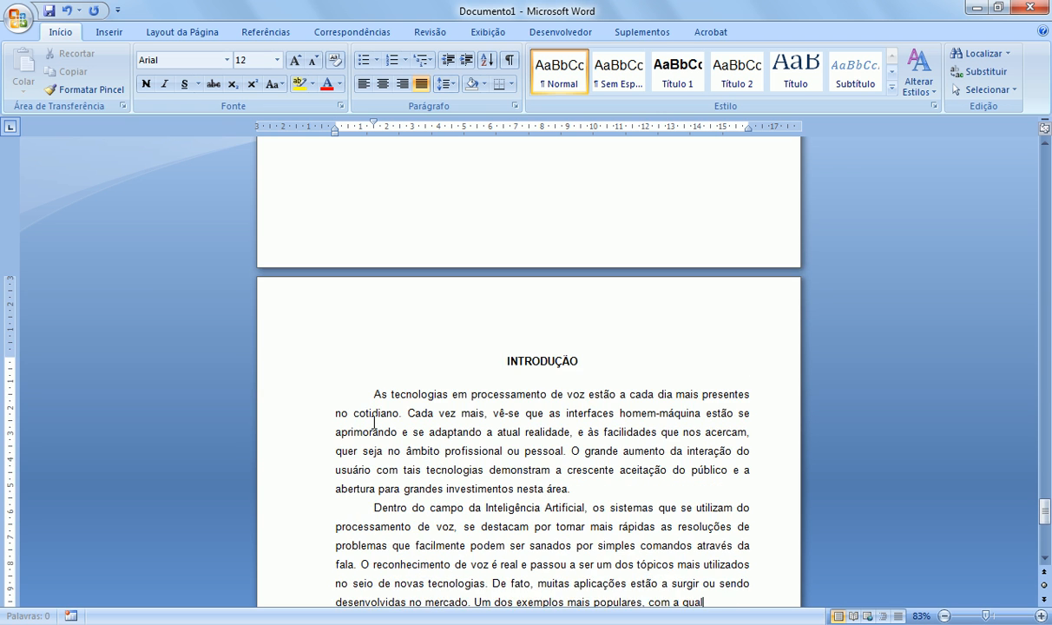
{"action": "type", "text": "exto, tudo através da fala."}
{"action": "key", "text": "Return"}
{"action": "type", "text": "Vê-se que o reconhecimento de voz como interface de atendimento exibe uma série de vantagens sobre as demais tecnologias já existentes no mercado. Também analisa-se como determinadas tecnologias implementadas em serviços de atendimento podem ser de grande valia para a utilização de portadores de deficiência visual, como os populares serviços de auto-atendimento. Pessoas que possuem deficiências que os impedem de digitar também já adotaram sistemas de reconhecimento de voz. Se um usuário não pode usar suas mãos, ou nos casos em que não é possível ou conveniente usar um teclado Braille, esses sistem"}
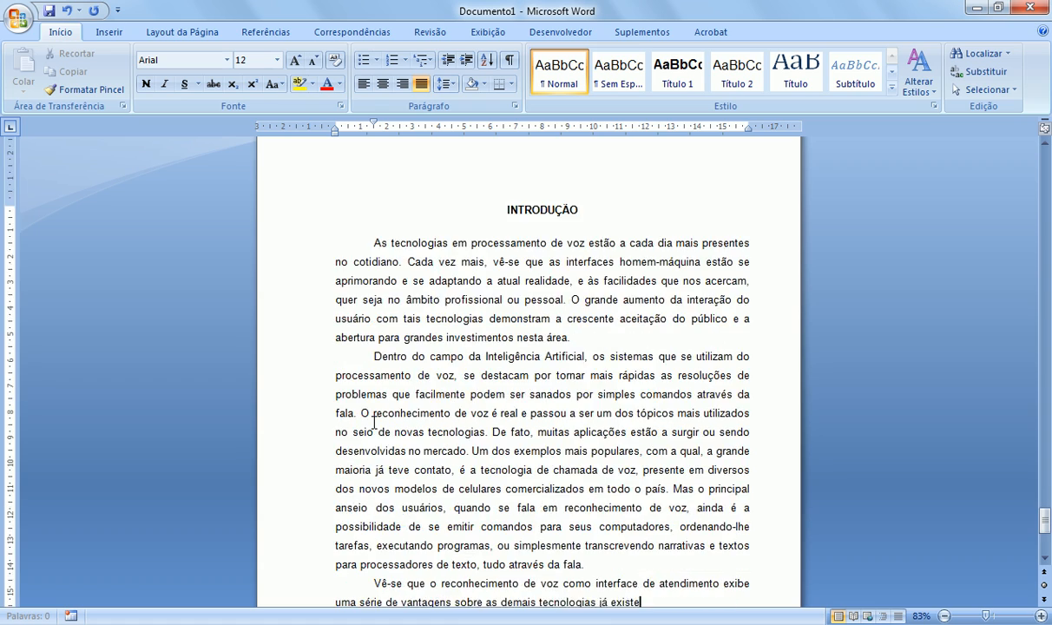
{"action": "type", "text": "as permitem que eles se expressem ditando textos e que tenham controle sobre várias das funções do computador."}
{"action": "key", "text": "Return"}
{"action": "type", "text": "Em se tratando de segurança da in"}
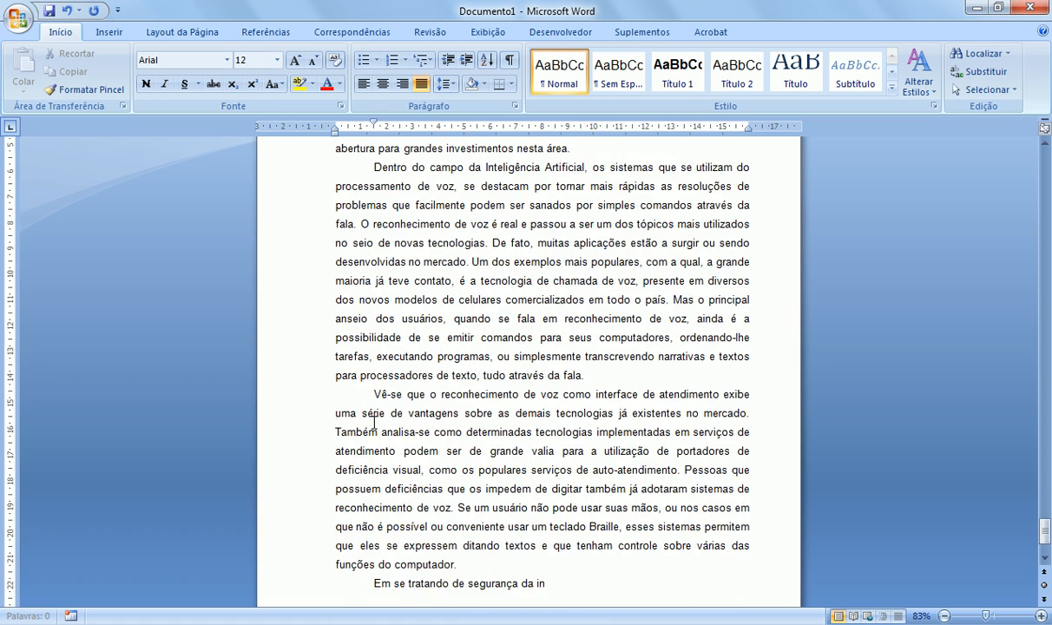
{"action": "type", "text": "formação, a Inteligência Artificial, através do reconhecimento da fala, mais uma vez, sai na frente. Nota-se que tal vantagem se deve, entre outros as informações que são obtidas por máquinas que se utilizam de determinada tecnologia, são introduzidas em seu sistema de forma direta, eliminando qualquer tipo de interface pessoal, eliminando conseqüentemente o risco de se introduzir erroneamente os dados e informações obtidos."}
{"action": "key", "text": "Return"}
{"action": "key", "text": "Return"}
Step: Start chapter 1 INTELIGÊNCIA ARTIFICIAL on a new page with its three opening paragraphs
{"action": "key", "text": "ctrl+Return"}
{"action": "type", "text": "1 INTELIGÊNCIA ARTIFICIAL"}
{"action": "key", "text": "Return"}
{"action": "type", "text": "Russel e Norvig (2004) definem que a Inteligência Artificial (IA) é umas das ciências existentes mais recentes que, atualmente, abrange uma grande variedade de subcampos que vão desde atividades de uso geral, como aprendizado e percepção, chegando a tarefas bem mais específicas como demonstração de teoremas matemáticos, diagnósticos de doenças e jogos de xadrez."}
{"action": "key", "text": "Return"}
{"action": "type", "text": "Os primeiros anos da IA, apesar de forma limitada, foram repletos de sucesso, levando-se em consideração os primitivos computadores da época, bem como suas ferramentas de pr"}
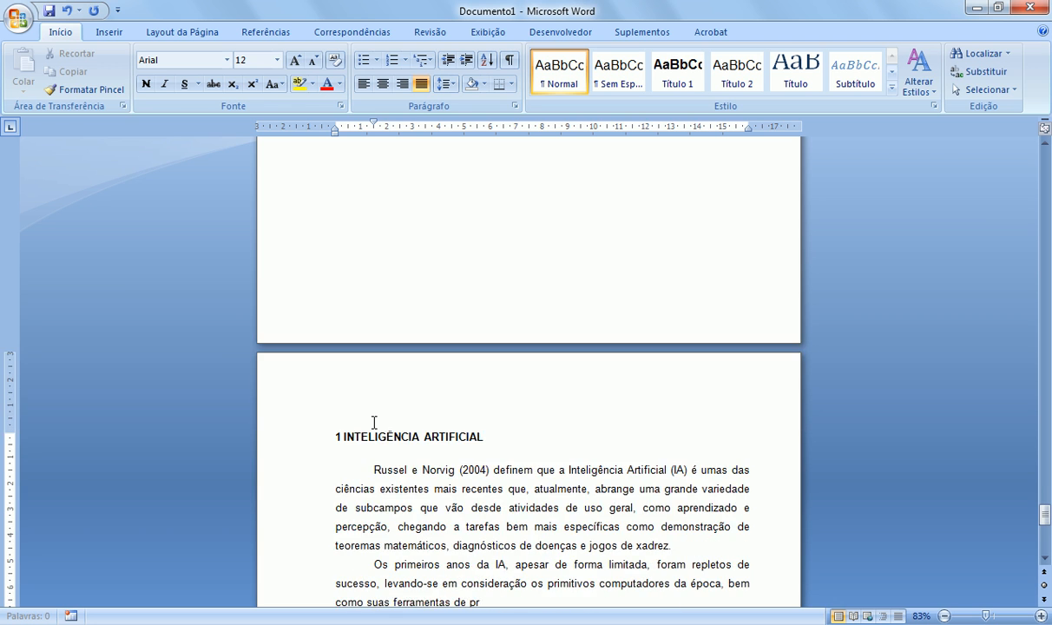
{"action": "type", "text": "ogramação e o fato de que apenas alguns anos antes os computadores eram vistos como meros objetos que efetuavam operações aritméticas, nada mais, causando espanto a idéia de que um computador pudesse realizar qualquer atividade que fosse remotamente inteligente."}
{"action": "key", "text": "Return"}
{"action": "type", "text": "O primeiro trabalho reconhecido dentro da IA foi realizado por Warren McCulloch e Walter Pitts no ano de 1943. Ambos propuseram um modelo de neurônios artificiais, no qual, cada um se caracteriza por estar “ligado” ou “desligado”, tendo seus estados alterados pela estimulação de um número suficiente de neurônios vizinhos. Sendo assim, seu "}
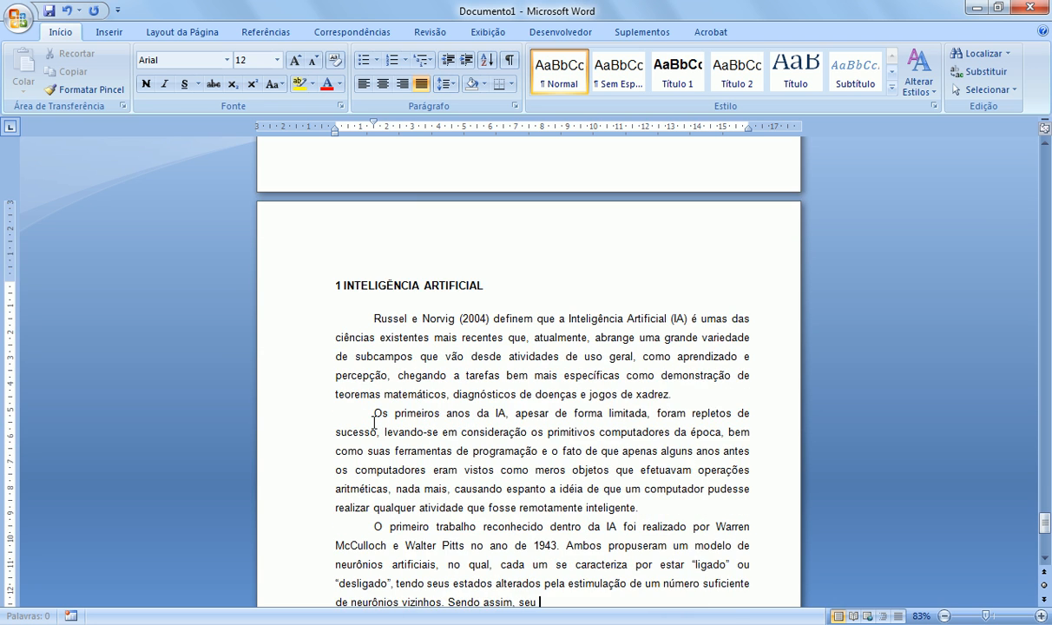
{"action": "type", "text": "estado era considerado concreto conforme o estímulo adequado. Como exemplo, eles mostraram que através de determinada rede de neurônios conectados poderiam calcular qualquer função computável.  E foram mais além. McCulloch e Pitts sugeriram que se determinadas redes fossem definidas de forma adequada, elas seriam capazes de “aprender” e não somente executar uma seqüência de comandos lógicos. Donald Hebb, demonstrou em 1949, uma regra simples de atualização utilizada para modificar as intensidades de conexão que ocorrem entre os neurônios. Aprendizagem de Hebb, como hoje é chamada a sua regra, continua a ser um modelo influente nos dias atuais."}
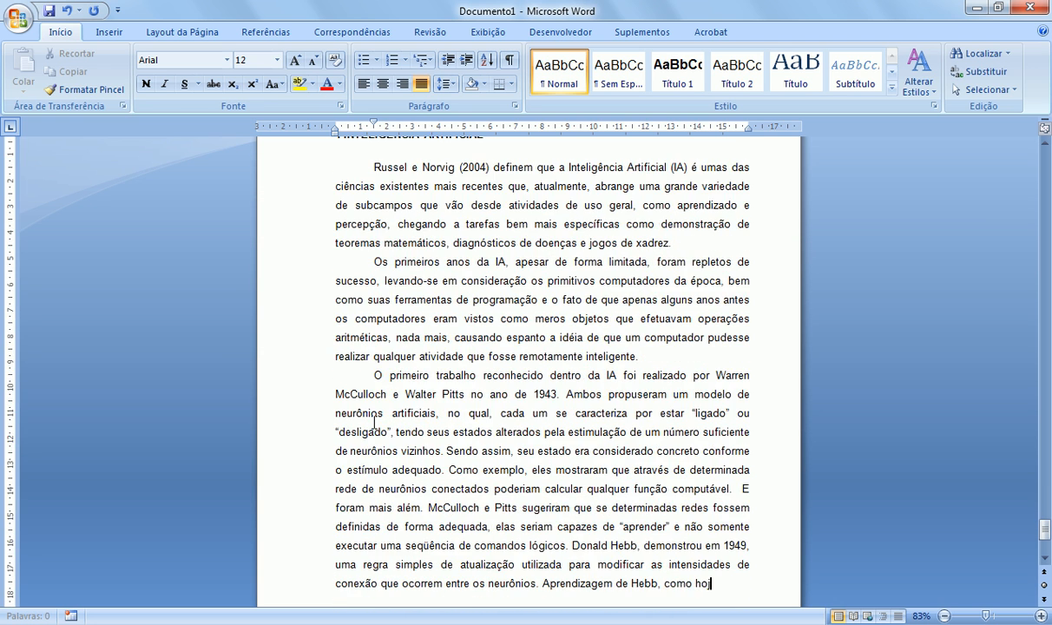
{"action": "key", "text": "Return"}
{"action": "key", "text": "Return"}
Step: Add sections 1.1 SISTEMAS BASEADOS EM CONHECIMENTO and 1.2 TRADUÇÕES AUTOMÁTICAS with their paragraphs
{"action": "type", "text": "1.1 SISTEMAS BASEADOS EM CONHECIMENTO"}
{"action": "key", "text": "Return"}
{"action": "key", "text": "Return"}
{"action": "type", "text": "Para Ganascia (1997), ainda que no início do século XX, o confronto entre homem e máquina parecesse mais como um confronto corpo a corpo, um conflito entre capacidades mentais, sabe-se que os computadores sempre precisarão de um suporte físico. Do mesmo modo que, para conduzir um veículo, deve-se saber que um pedal permite acelerar, outro pedal frear ou embrear, sem que seja necessário conhecer todas as operações mecânicas envolvidas, para comandar um computador, não se tem como pré-requisito conhecer todos os detalhes do processo eletrônico em jogo. Constituídos por um enorme número de componentes, os computadores têm na sua composição, formas muitas vezes complexas, tão complicadas que seus usuários não poderiam visual"}
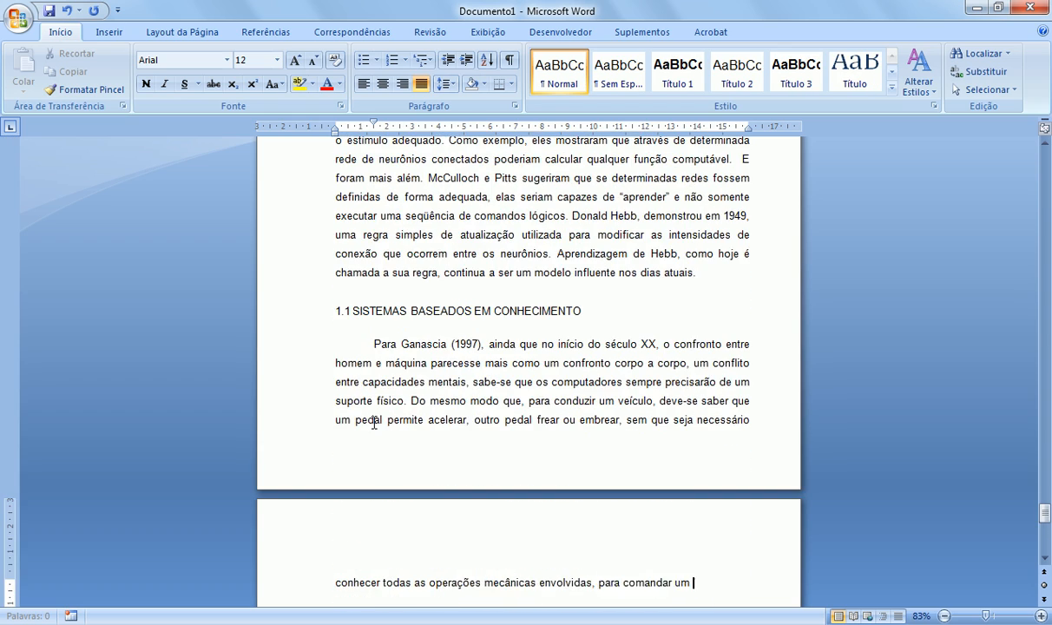
{"action": "type", "text": "izar o conjunto em mente a todo instante. Por isso, através do pensamento, para facilitar o acesso aos computadores, procurou-se o equivalente ao que representam os pedais do automóvel, assimilando a máquina como um órgão dotado de capacidades lógicas, que tem seus comandos efetuados por intermédio de um conjunto de instruções. Baseado nisto, pode-se notar que as máquinas consideram somente o texto, e nunca o espírito. Não existem mensagens escritas em suas entrelinhas e nenhuma liberdade para margens brancas do texto, apenas ordens, comandos e execuções. Assim sendo, imaginamos que o homem ser entregue às"}
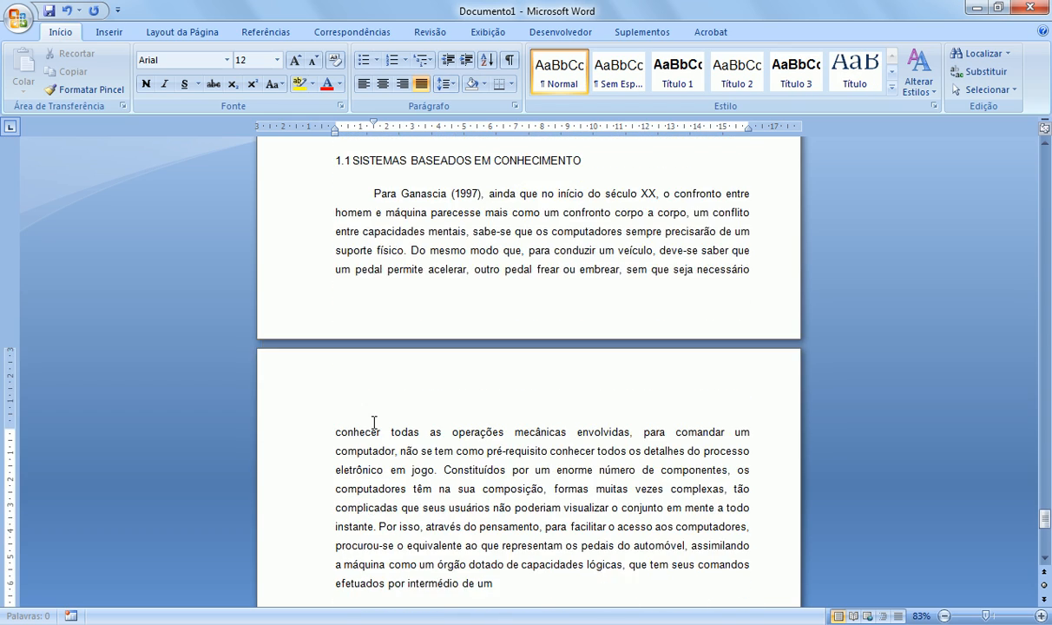
{"action": "type", "text": " maquinas, sem a mediação de especialistas em informática ou em inteligência artificial, poderia reverter-se de sonho a pesadelo."}
{"action": "key", "text": "Return"}
{"action": "key", "text": "Return"}
{"action": "type", "text": "1.2 TRADUÇÕES  AUTOMÁTICAS"}
{"action": "key", "text": "Return"}
{"action": "key", "text": "Return"}
{"action": "key", "text": "Tab"}
{"action": "type", "text": "Sommerville (2007) define que o termo “Software” não está somente relacionado aos programas de computador, dele também fazem parte o"}
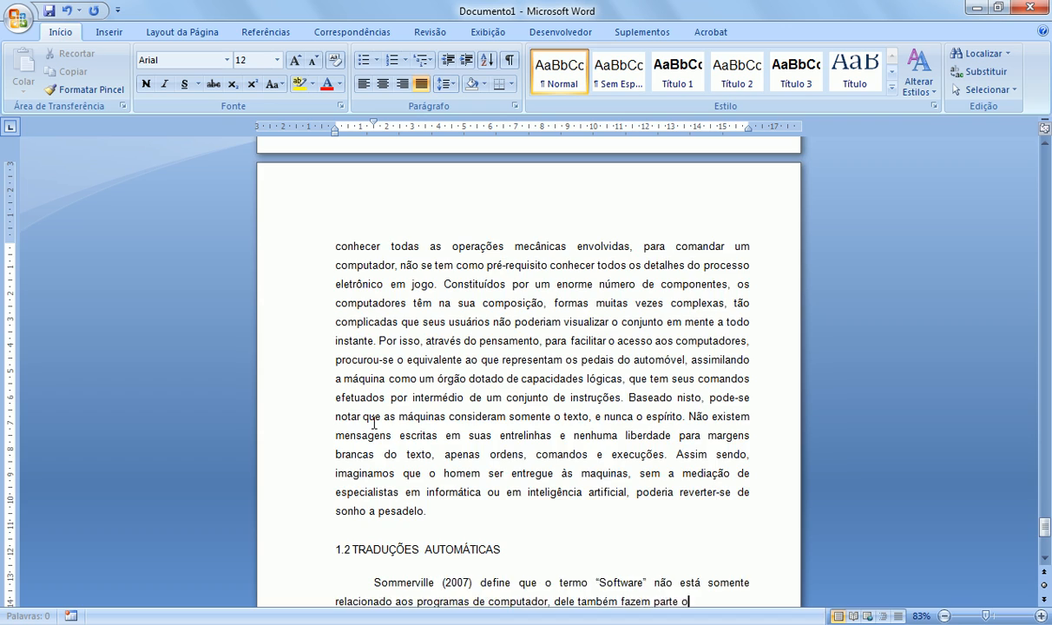
{"action": "type", "text": "utros quesitos como os dados da documentação e as configurações necessárias pra que ele possa funcionar adequadamente. Segundo Russel e Norvig (2004), com relação às traduções, algumas das dificuldades que surgiram se deve ao fato de que a maioria dos primeiros softwares continham nenhum, ou quase nenhum conhecimento sobre o assunto, obtendo sucesso apenas por meio de simples manipulações táticas. No tocante aos primeiros esforços de tradução por máquina, têm-se uma típica história na tentativa de acelerar a tradução de determinados documentos científicos russos depois do lançamento do Sputnik em 1957. Pensava-se inicialmente que somente as transformações sintáticas simples relacionadas às gramáticas russas e inglesas, juntamente com a utilização de um dicionário eletrônico para a substituição de palavras seriam suficientes para manter os significados exatos das orações. Entretanto, para estabelecer o conteúdo das sentenças e solucionar possíveis problemas de ambigüidades, a tradução acaba por exigir um conhecimento geral sobre o assunto em questão. Um relatório criado em 1966 por um conselho consultivo, descobriu que “não existe nenhum sistema de tradução automática para texto científico em geral, e não existe nenhuma perspectiva imediata nesse sentido.”"}
{"action": "key", "text": "Return"}
{"action": "key", "text": "Tab"}
{"action": "type", "text": "Outra dificuldade encontrada foi a impossibilidade de sanar muitos dos problemas que a IA estaria buscando resolver. A grande maioria dos primeiros programas de inteligência artificial resolvia os problemas apenas se utilizando do experimento entre diferentes combinações de passos até encontrar a possível solução. Inicialmente tal estratégia funcionou, pois havia um número muito pequeno de possíveis ações e as seqüências de soluções mantinham-se muito curtas. Antes de se desenvolver a teoria da complexidade computacional, existia uma crença geral que para a resolução de problemas maiores era apenas uma questão de haver hardwares com maior capacidade de memória e mais rápidos. Mas é claro que tal definição foi logo ofuscada quando os pesquisadores perceberam que para provar determinados teoremas, era necessário se envolver em mais que algumas dezenas de fatos. Sabe-se que nos dias atuais, muitas ferramentas para a tradução automática de textos continuam incompletas e imperfeitas, todavia, são amplamente utilizadas na internet e até mesmo para ajuda na tradução de d"}
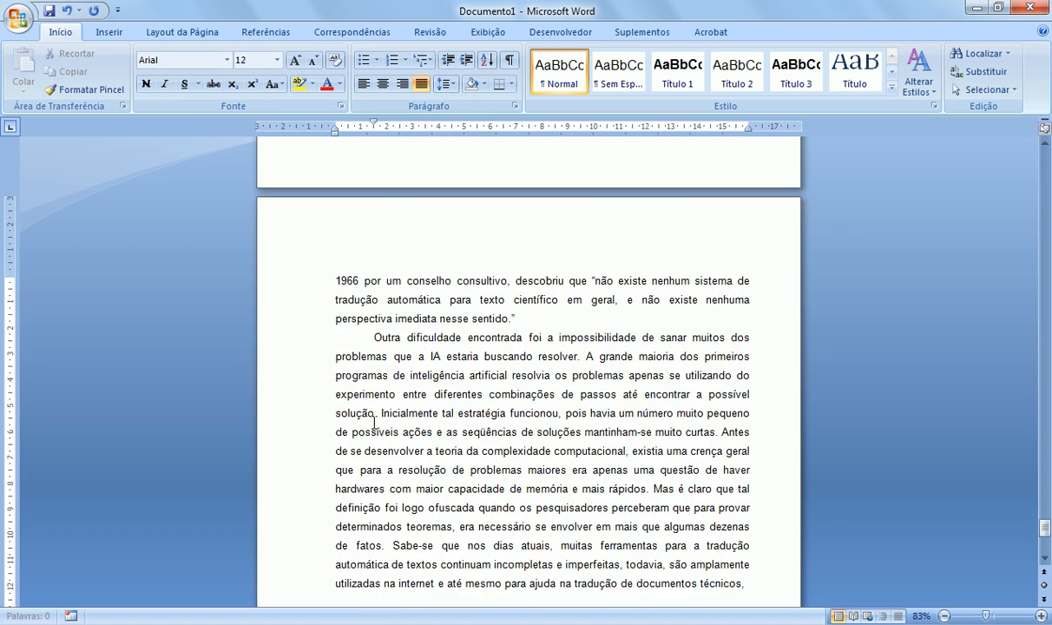
{"action": "type", "text": "ocumentos técnicos, comercias e governamentais."}
{"action": "key", "text": "Return"}
{"action": "key", "text": "Return"}
Step: Add subsection 1.2.1 Reconhecimento de voz with its three paragraphs
{"action": "type", "text": "1.2.1 Reconhecimento  de voz"}
{"action": "key", "text": "Return"}
{"action": "key", "text": "Return"}
{"action": "key", "text": "Tab"}
{"action": "type", "text": "Com o avanço da tecnologia atual e a descoberta de novos padrões houve a necessidade de se adequar a estes, uma vez que a obtenção de dados e informações está cada vez mais acessível ao usuário final. As novas tecnologias fazem parte do atual cotidiano e em conseqüência disto, houve uma adequação tanto por parte dos meios de comunicação quanto dos usuários destas. Com isto, a busca de aperfeiçoamento na utilização destas determinadas tecnologias assumiu relevância neste contexto."}
{"action": "key", "text": "Return"}
{"action": "key", "text": "Tab"}
{"action": "type", "text": "Segundo Guilhoto e Souza (2002),"}
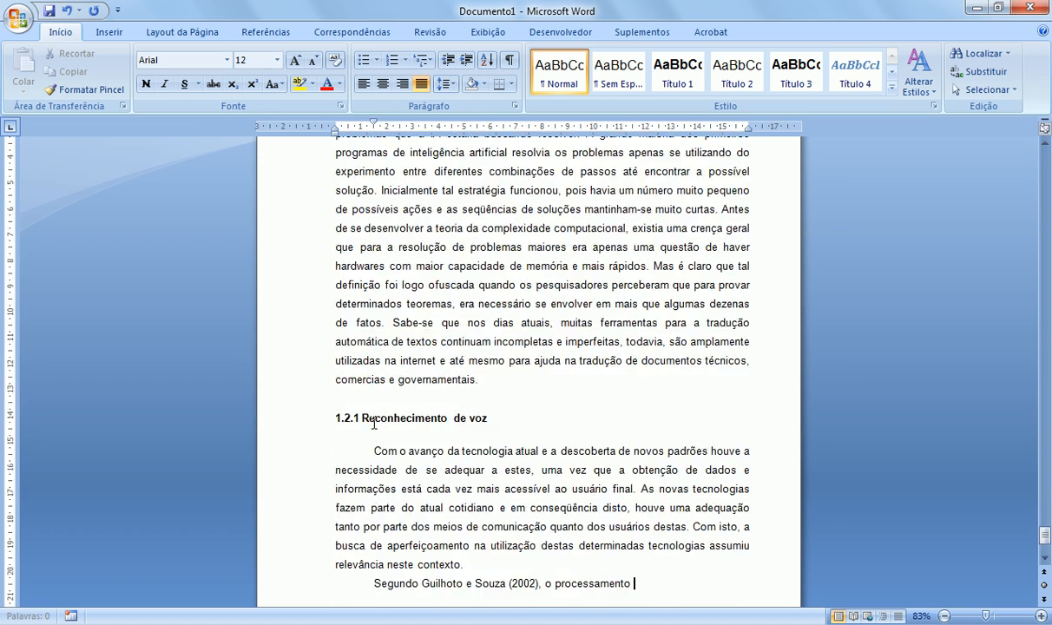
{"action": "type", "text": " o processamento de voz pertencente à área da I.A surgiu a partir da idéia do usuário emitir ordens e comandos ao computador através da fala.  Há alguns anos era considerada obra de ficção científica, porém, no final da década de 1950, já havia instituições de pesquisa que estudavam meios de se fazer com que a voz fosse processada pelo computador e antes mesmo que a internet alcançasse sua popularidade, as empresas já comercializavam programas com tecnologia de voz para PC's. Algumas dificuldades foram vencidas ao longo dos anos, os produtos que trabalhavam com reconhecimento de voz eram muito caros, complexos e pouco precisos naquilo que se propunham."}
Step: Begin the CONCLUSÃO on a new page with its first two paragraphs
{"action": "key", "text": "Return"}
{"action": "key", "text": "Tab"}
{"action": "type", "text": "Esta evolução é evidente. Note-se que em diversas áreas, já é comum o uso de softwares que se utilizam da tecnologia do reconhecimento e processamento da fala. Segundo Grabianowski (2006), ao se ligar para o serviço de atendimento ao consumir (SAC) da maioria das grandes empresas, já não são pessoas que atendem. Ao invés disto, depara-se com gravações automáticas que instruem a pressionar diferentes botões para escolher entre as opções disponíveis no menu. Porém, muitas destas empresas já evoluíram neste aspecto, solicitando que o utilizador \"fale\" a opção desejada ao invés de digitar, que torna determinado sistema possível através de um software de reconhecimento de voz."}
{"action": "key", "text": "ctrl+Return"}
{"action": "type", "text": "CONCLUSÃO"}
{"action": "key", "text": "Return"}
{"action": "key", "text": "Tab"}
{"action": "type", "text": "O processamento de voz está presente em diversas áreas tecnológicas que vão desde a telecomunicação ao acesso a ambientes restritos por meio do reconhecimento biométrico do locutor através da fala. Sendo assim, hoje já existe a necessidade de uma adequação por parte dos usuários e dos meios de comunicação para a utilização das mesmas. O que antes era somente tema de filmes de ficção científica, hoje é real, e passou a ser um dos tópicos mais discutidos em meio às novas tecnologias. Muitos softwares estão a surgir, ou sendo desenvolvidos no mercado, a se aprimorar e a se adaptar à atual realidade e necessidade do consumidor final."}
{"action": "key", "text": "Return"}
{"action": "key", "text": "Tab"}
{"action": "type", "text": "Este trabalho objetivou esclarecer as definições do processamento de voz, bem como as áreas de atuação da tecnologia, padrões utilizados, benefícios, vantagens, dificuldades e restrições enfrentadas e sua evolução e aprimoramento. Também foram demonstrados diversos exe"}
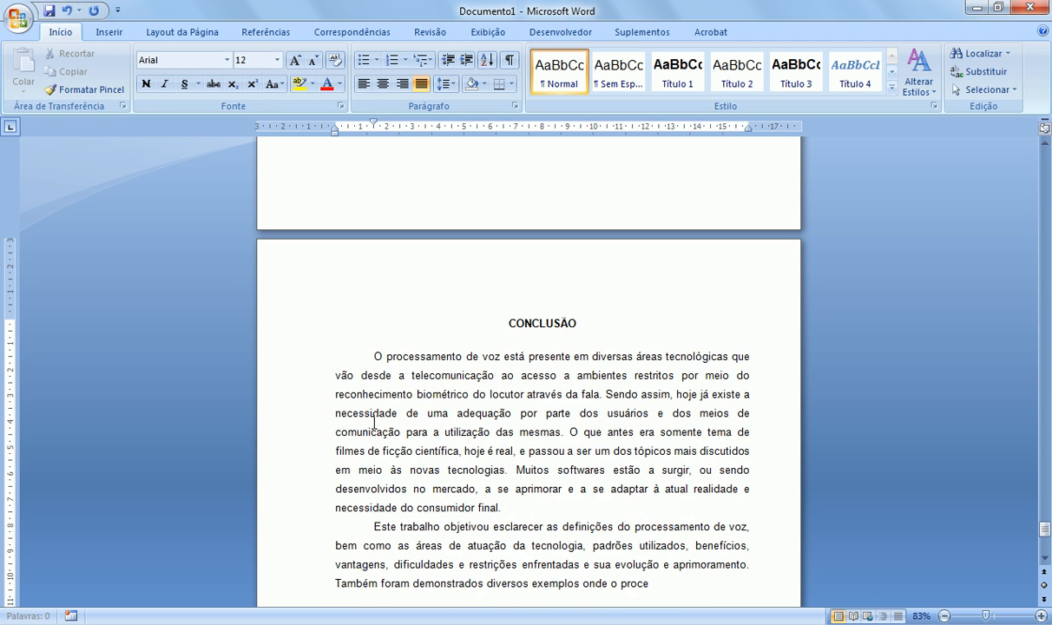
{"action": "type", "text": "mplos onde o processamento de voz obteve ganhos significativos, tanto no âmbito pessoal, quanto profissional. Uma vez que o ser humano fala, em média, sete vezes mais rápido do que escreve, a conversão da fala para texto traz enormes benefícios em rapidez e eficiência, fazendo com que o reconhecimento de voz permita ao usuário ditar textos que são transcritos para softwares processadores de texto e posteriormente podendo utilizar-se dos dados transcritos para outras finalidades como, por exemplo, a impressão de relatórios ou o envio de e-mails."}
Step: Add the remaining four conclusion paragraphs, ending with 'Muito ainda se espera…'
{"action": "key", "text": "Return"}
{"action": "key", "text": "Tab"}
{"action": "type", "text": "Foi demonstrado também como o reconhecimento da fala torna possível o acesso a computadores por indivíduos portadores de deficiências físicas ou com dificuldades para digitar, que antes os impossibilitavam de serem inseridos no mercado de trabalho. Como a voz é uma característica biométrica do ser humano, única e inerente a ele, o reconhecimento de locutor torna possível o acesso às informações ou ambientes restritos por meio do reconhecimento da fala do usuário, sendo um grande aliado da segurança da informação."}
{"action": "key", "text": "Return"}
{"action": "key", "text": "Tab"}
{"action": "type", "text": "Viu-se que as tecnologias que trabalham com o processamento da fala têm inúmeras aplicações, fa"}
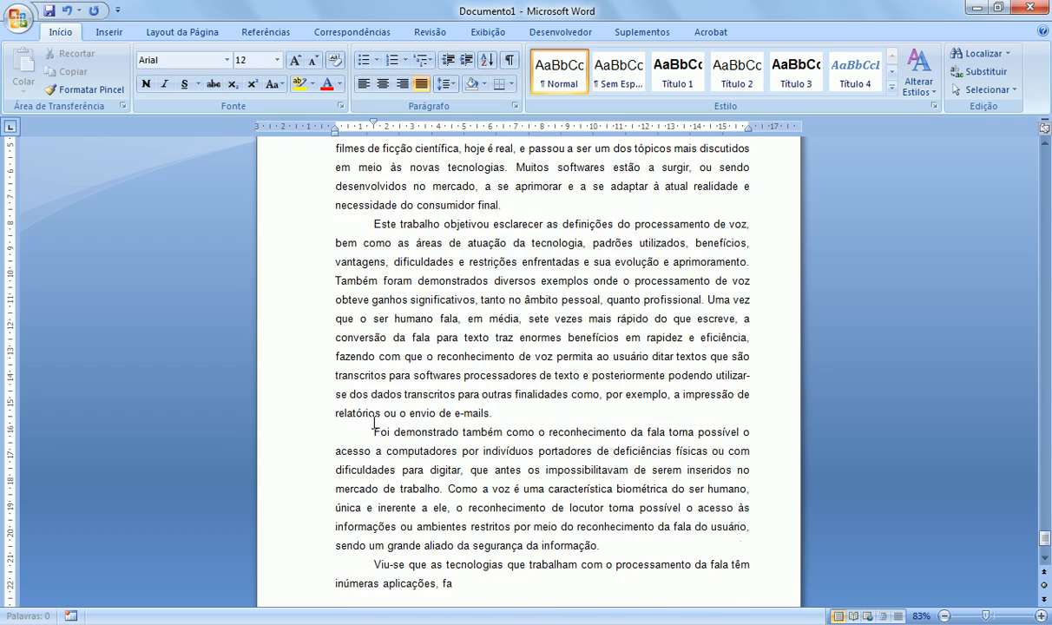
{"action": "type", "text": "zendo com que haja um aumento substancial na produção de aparelhos e equipamentos compatíveis com essa tecnologia, como os aparelhos celulares que possibilitam ao usuário realizar chamadas apenas falando o nome da pessoa com quem deseja falar, tornando assim a tecnologia cada dia mais acessível e presente na vida das pessoas. Também foi realizada a análise de softwares que já estão disponíveis no mercado, que se utilizam da tecnologia de processamento de voz, como o reconhecimento de voz para execução de comandos para o computador, sintetizadores de voz e sistemas operacionais com a tecnologia já nativa de fábrica."}
{"action": "key", "text": "Return"}
{"action": "key", "text": "Tab"}
{"action": "type", "text": "Através do processamento de voz, o usuário também tem a possibilidade de ter seus textos e documentos ditados em voz alta por meio dos sintetizadores de voz, ficando livre para realizar outras atividades enquanto ouve suas notícias diárias, e-mails, ou simplesmente revisa um relatório."}
{"action": "key", "text": "Return"}
{"action": "key", "text": "Tab"}
{"action": "type", "text": "Muito ainda se espera do processamento de voz, e muito ainda se tem a desenvolver e crescer neste ramo, mas apesar de não ter alcançado o seu potencial máximo, e ainda passar por algumas dificuldades, tanto de desenvolvimento quanto de implantação, o reconhecimento de voz já se faz presente no atual cotidiano, tornando mais fácil e rápida a execução de determinadas tarefas, trazendo conforto e agilidade para o usuário final."}
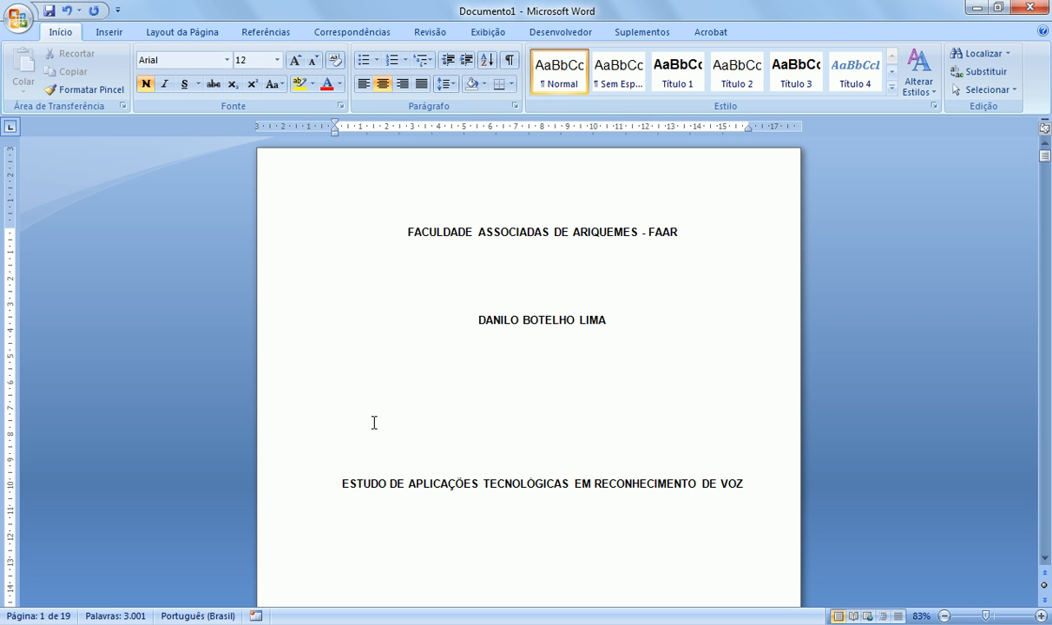
Step: Scroll down the generated document to the REFERÊNCIAS page listing the four references
{"action": "scroll", "coordinate": [435, 399], "scroll_direction": "down", "scroll_amount": 6}
{"action": "left_click_drag", "start_coordinate": [1044, 163], "coordinate": [1050, 496]}
{"action": "scroll", "coordinate": [371, 246], "scroll_direction": "down", "scroll_amount": 9}
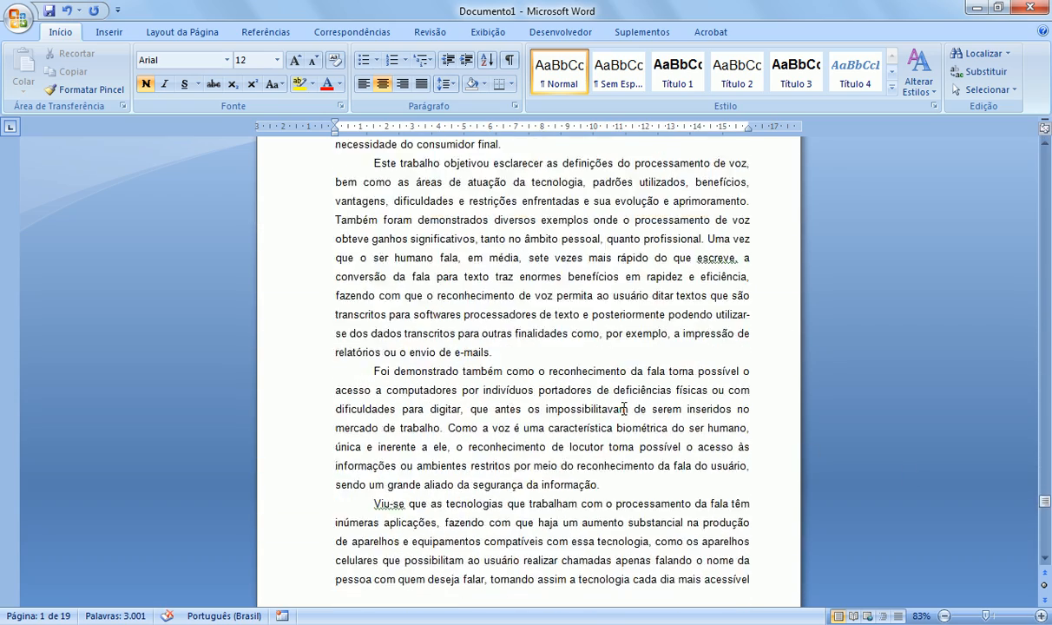
{"action": "scroll", "coordinate": [386, 299], "scroll_direction": "down", "scroll_amount": 20}
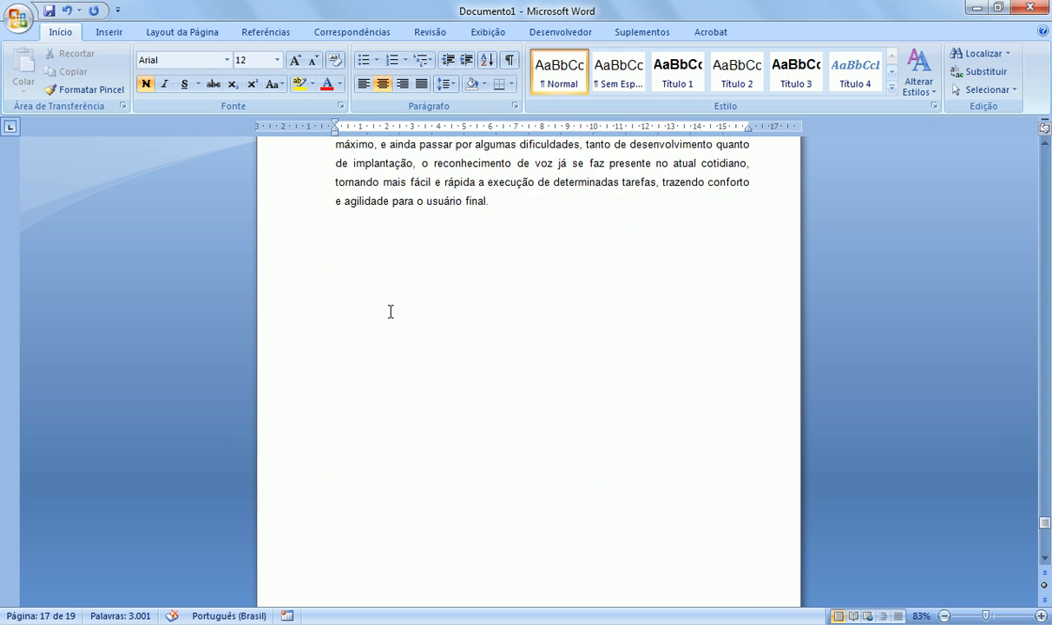
{"action": "scroll", "coordinate": [389, 319], "scroll_direction": "down", "scroll_amount": 2}
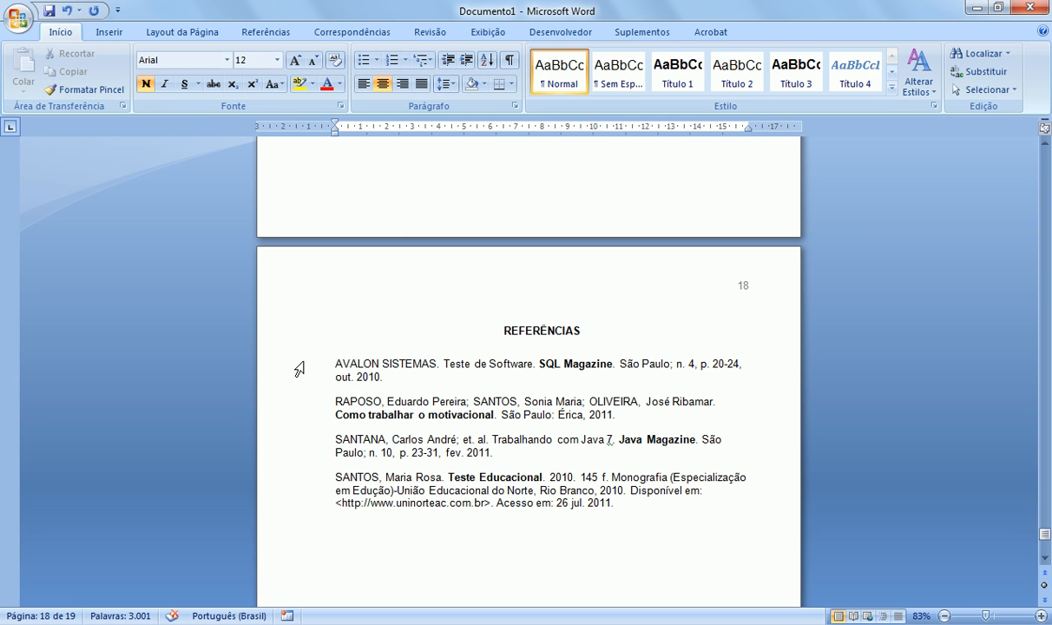
{"action": "left_click", "coordinate": [532, 331]}
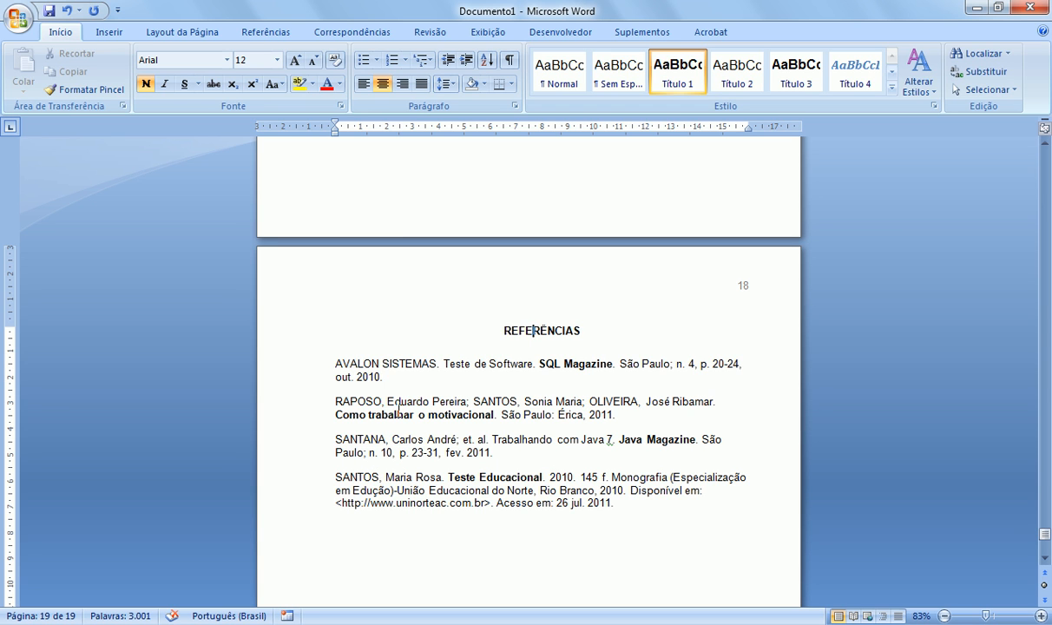
{"action": "left_click", "coordinate": [332, 365]}
{"action": "left_click", "coordinate": [332, 402]}
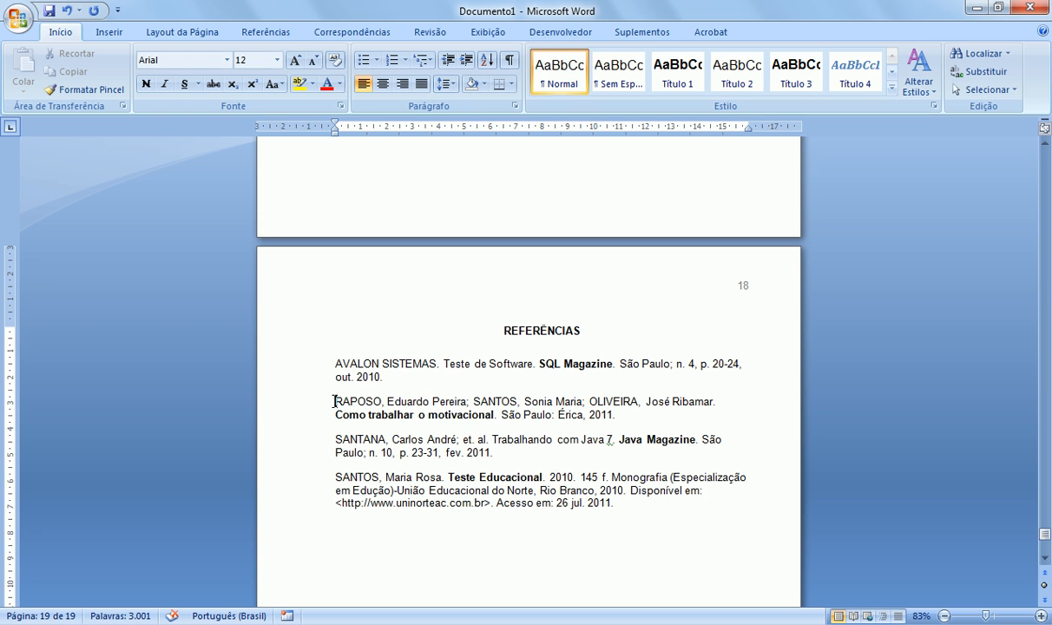
{"action": "left_click", "coordinate": [331, 441]}
{"action": "left_click", "coordinate": [331, 479]}
{"action": "double_click", "coordinate": [690, 363]}
{"action": "left_click", "coordinate": [674, 382]}
{"action": "scroll", "coordinate": [439, 451], "scroll_direction": "down", "scroll_amount": 1}
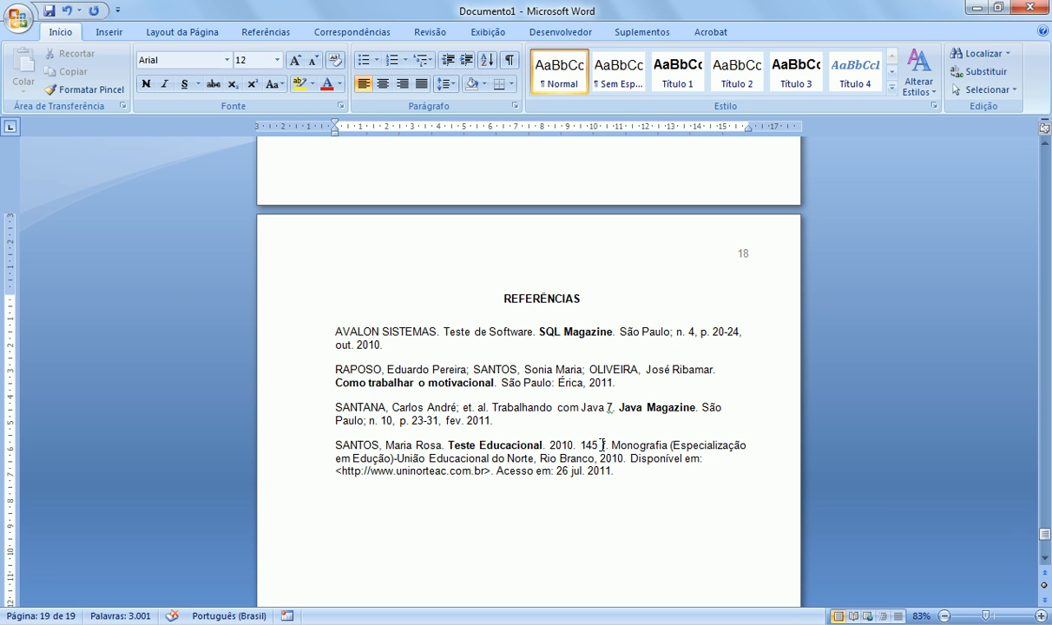
Step: Close Documento1 without saving and return to Prático, closing its Compilador window
{"action": "double_click", "coordinate": [605, 444]}
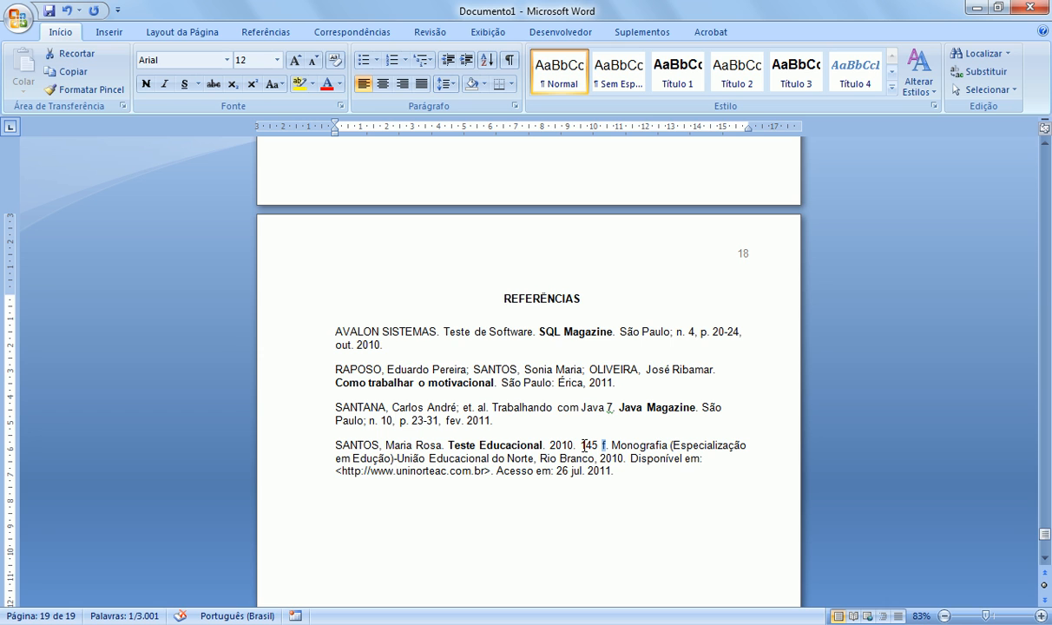
{"action": "left_click", "coordinate": [584, 445]}
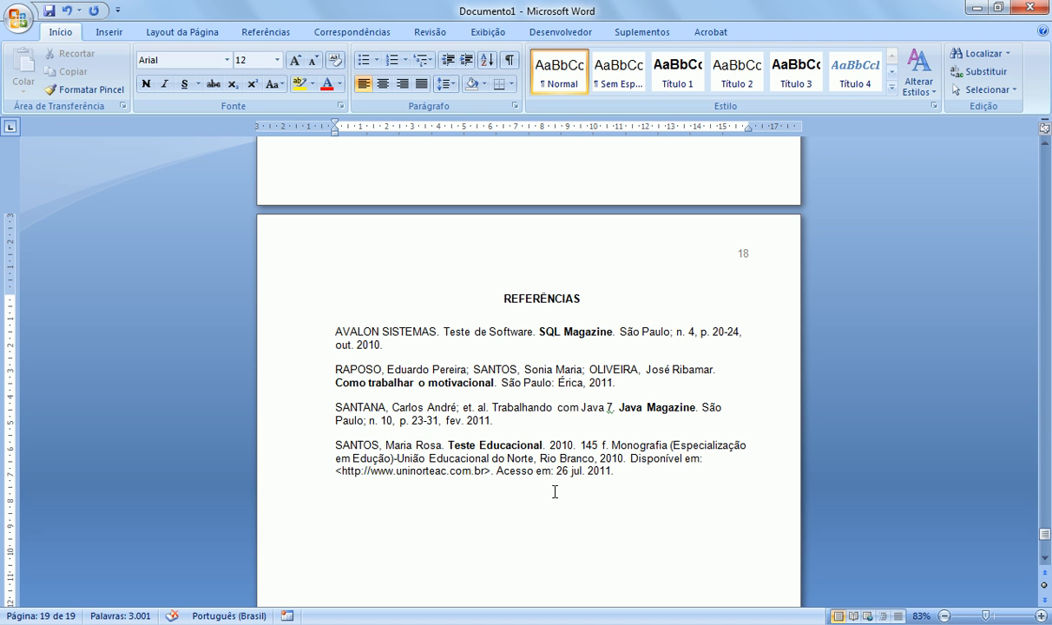
{"action": "key", "text": "ctrl+w"}
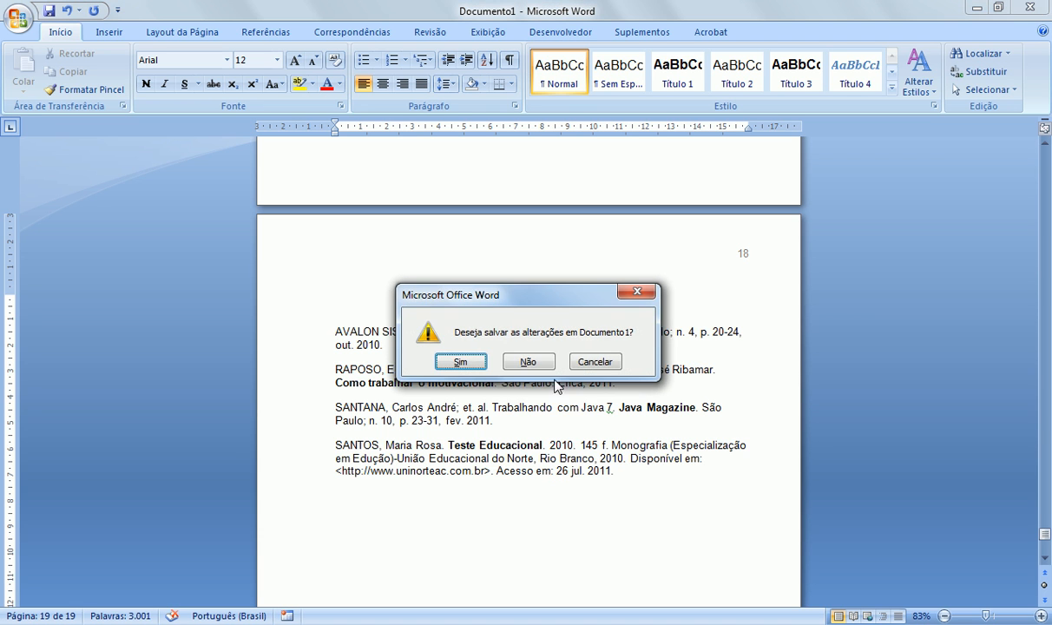
{"action": "left_click", "coordinate": [536, 361]}
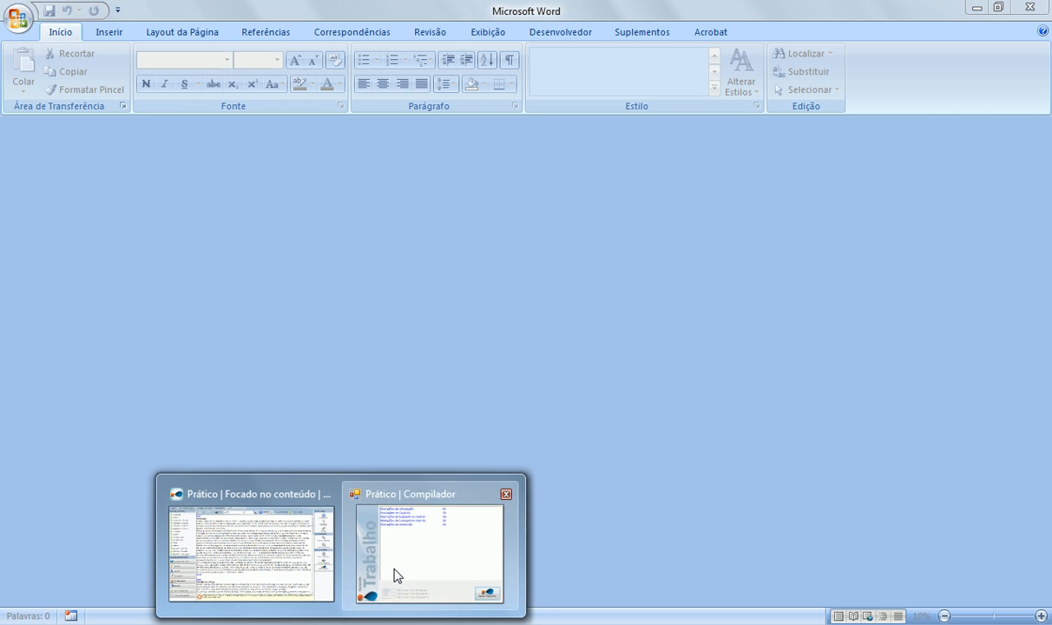
{"action": "left_click", "coordinate": [375, 542]}
{"action": "left_click", "coordinate": [797, 122]}
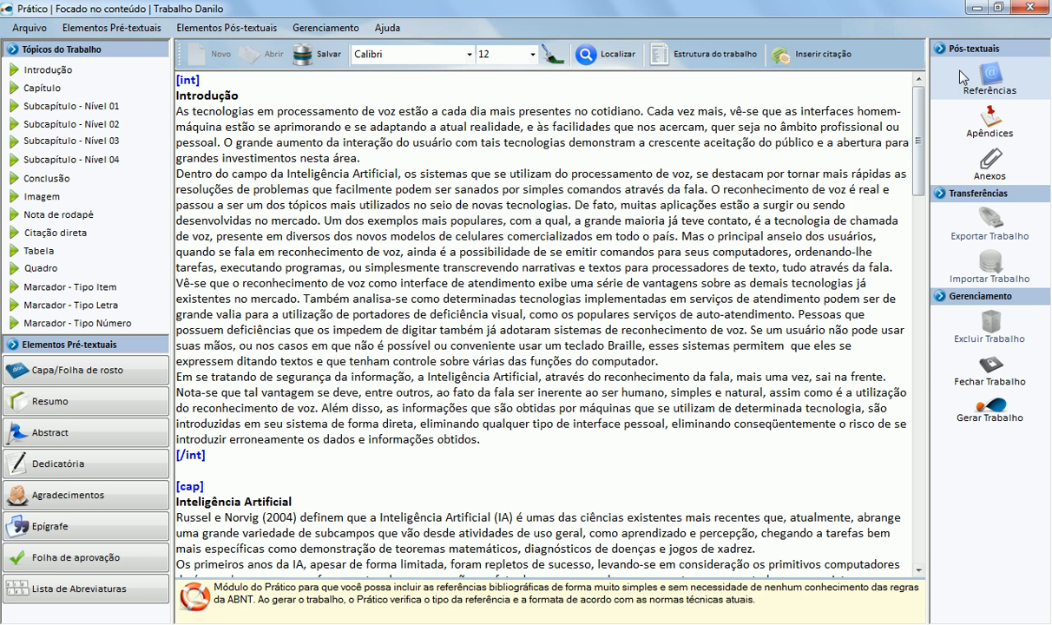
{"action": "left_click", "coordinate": [990, 76]}
{"action": "left_click", "coordinate": [528, 122]}
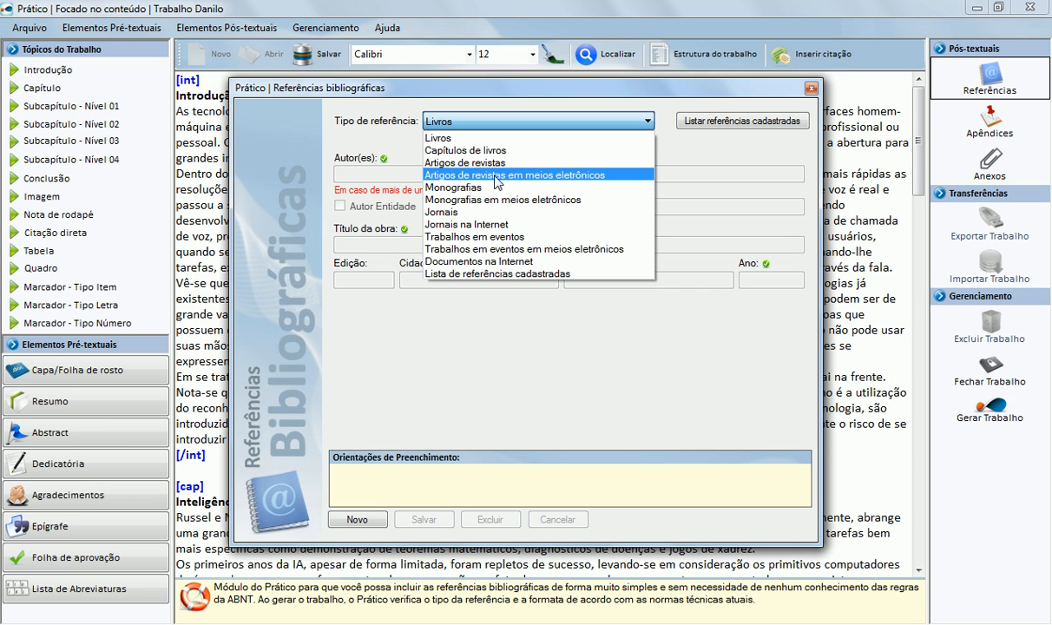
{"action": "left_click", "coordinate": [810, 91]}
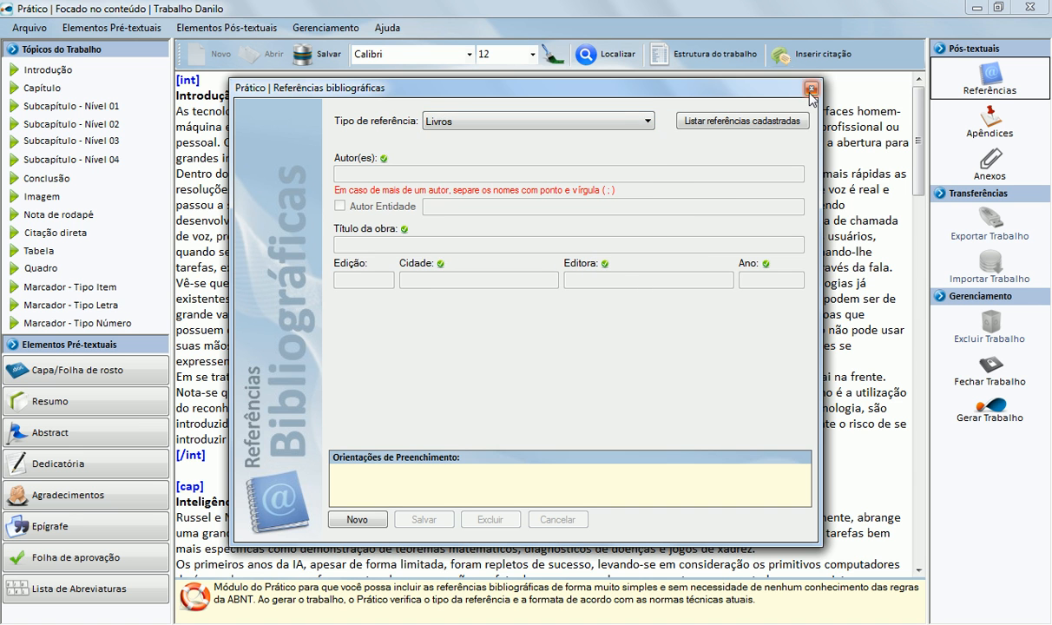
{"action": "left_click", "coordinate": [811, 91]}
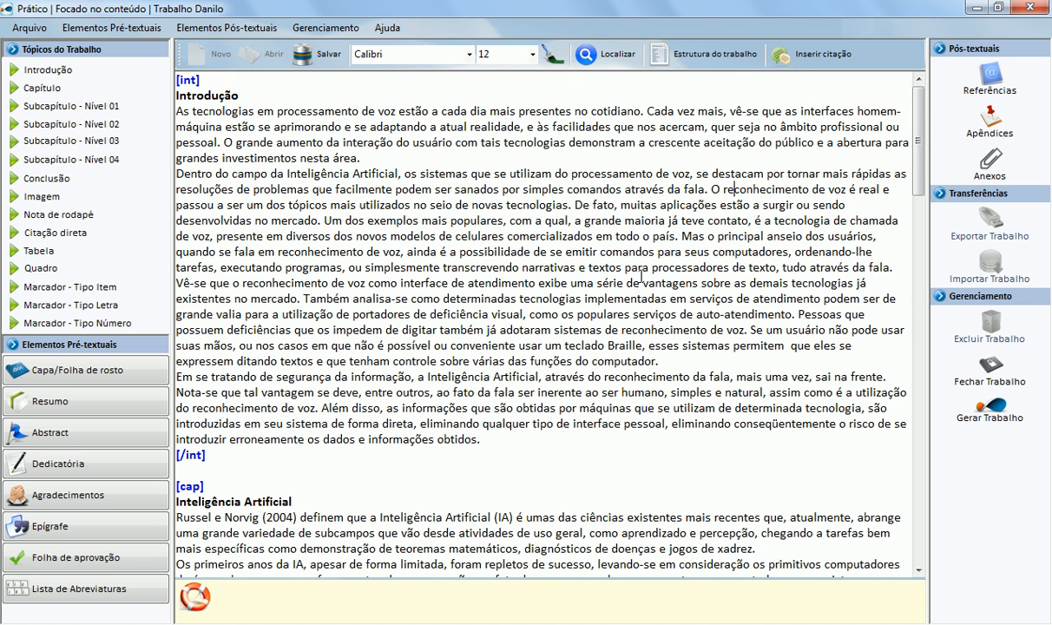